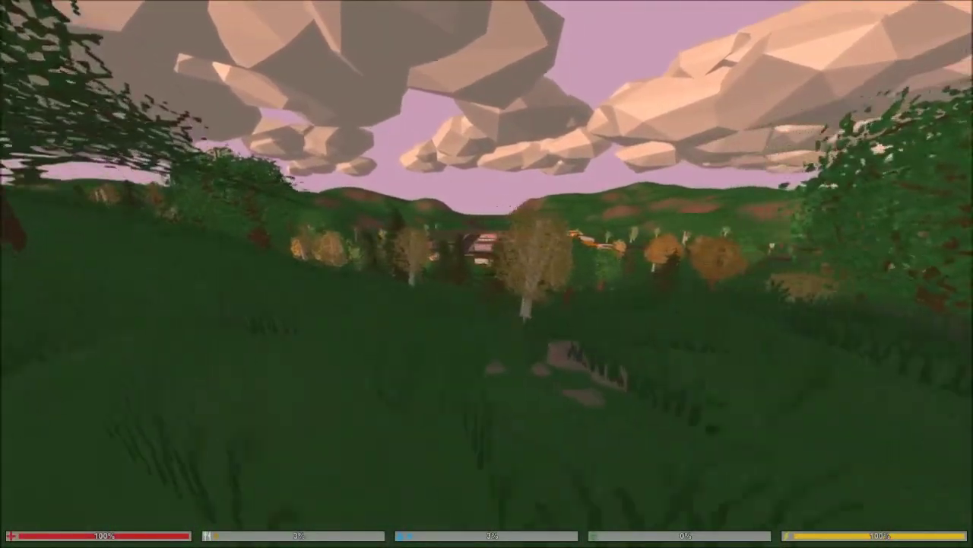
Walk over the grassy hill and down through the trees toward town.
key(w)
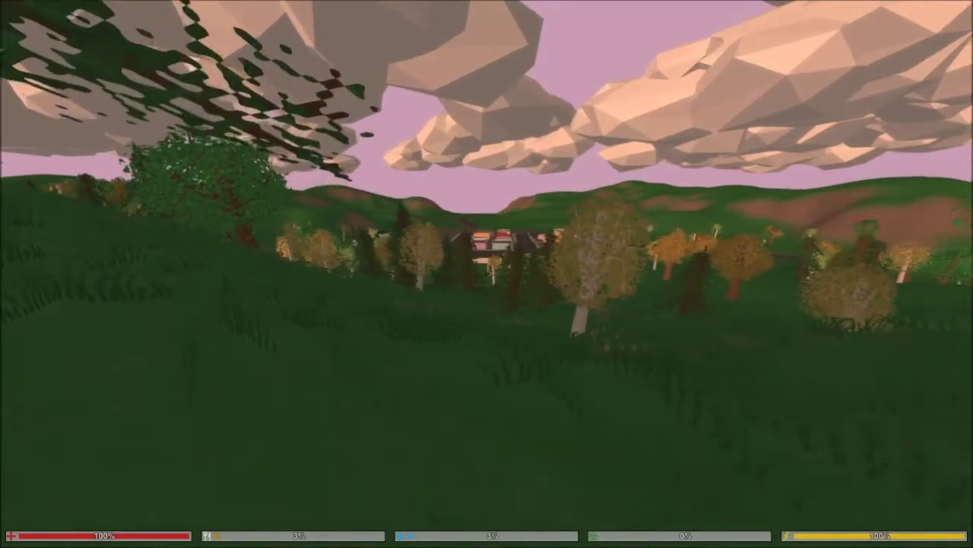
key(w)
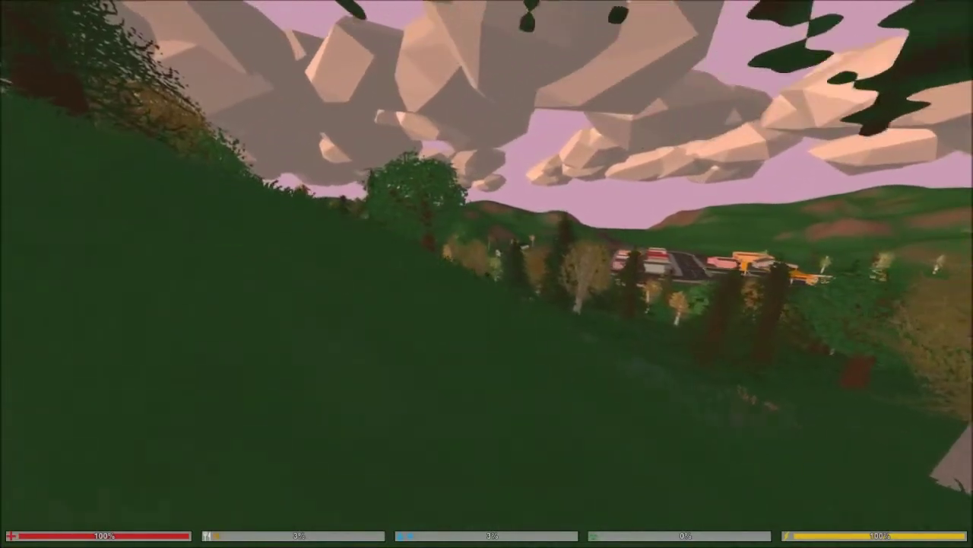
key(w)
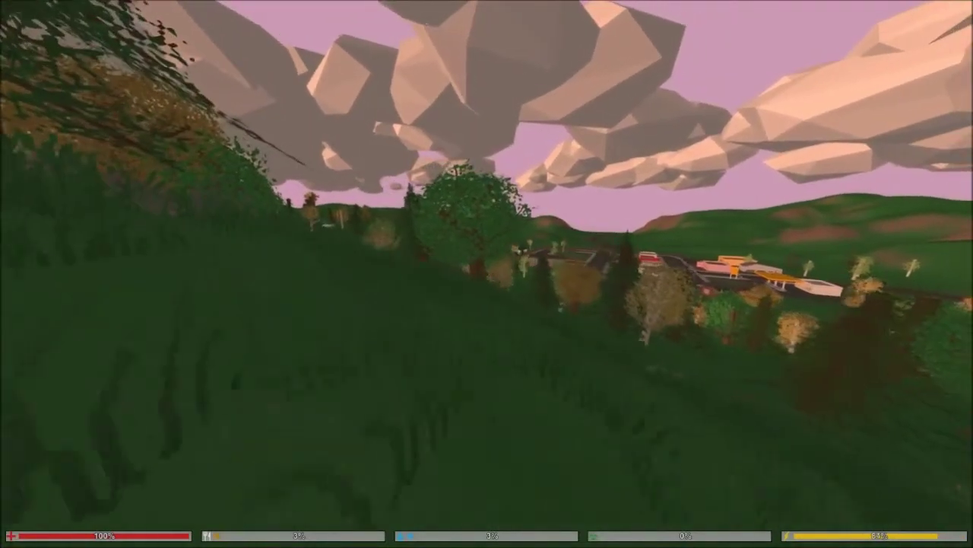
key(w)
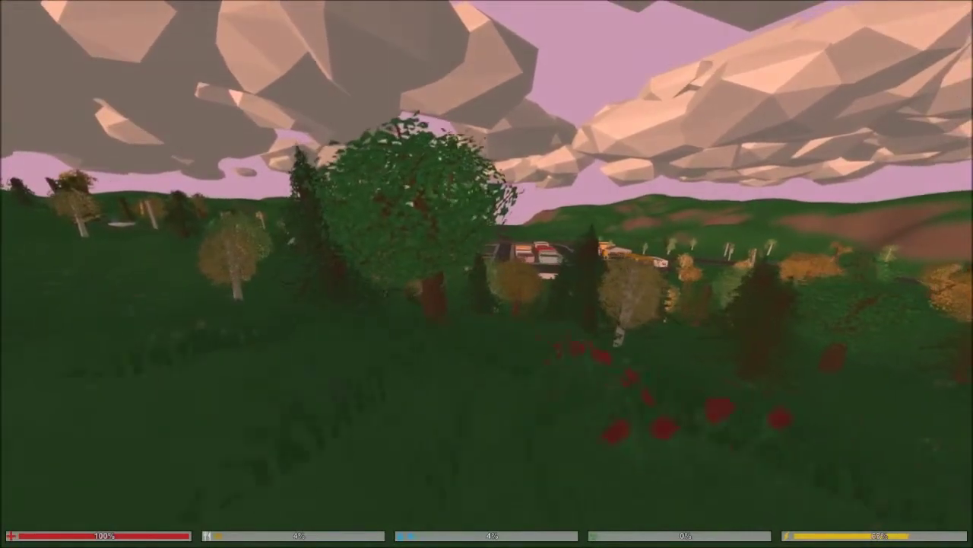
key(w)
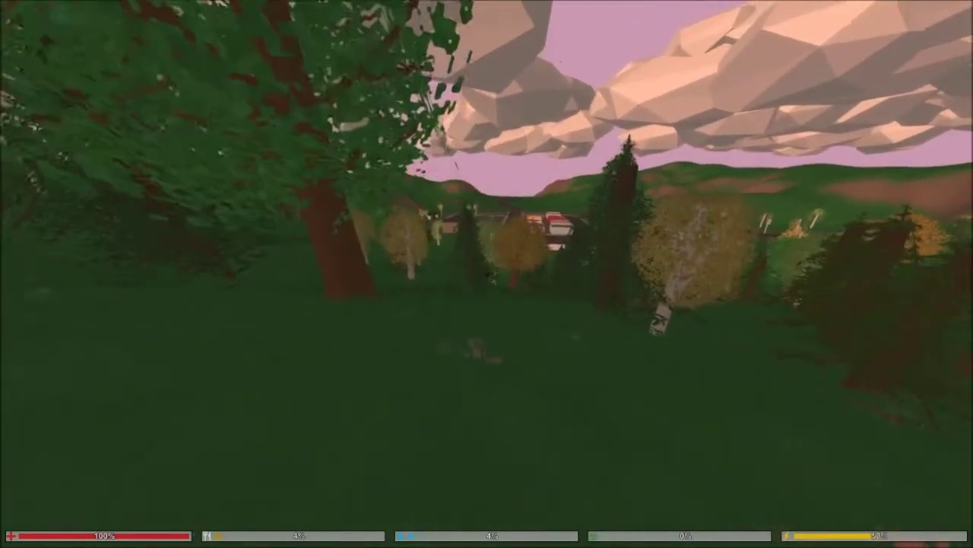
key(w)
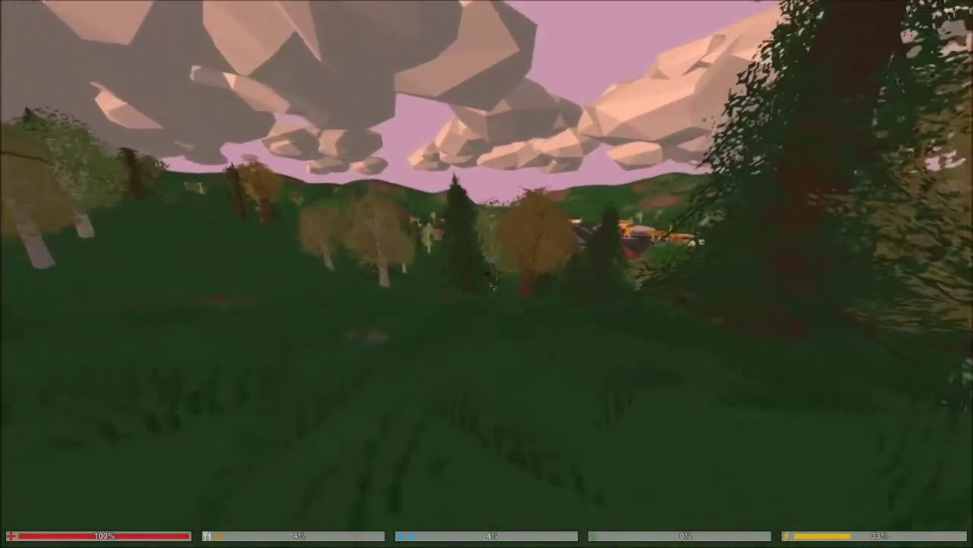
key(w)
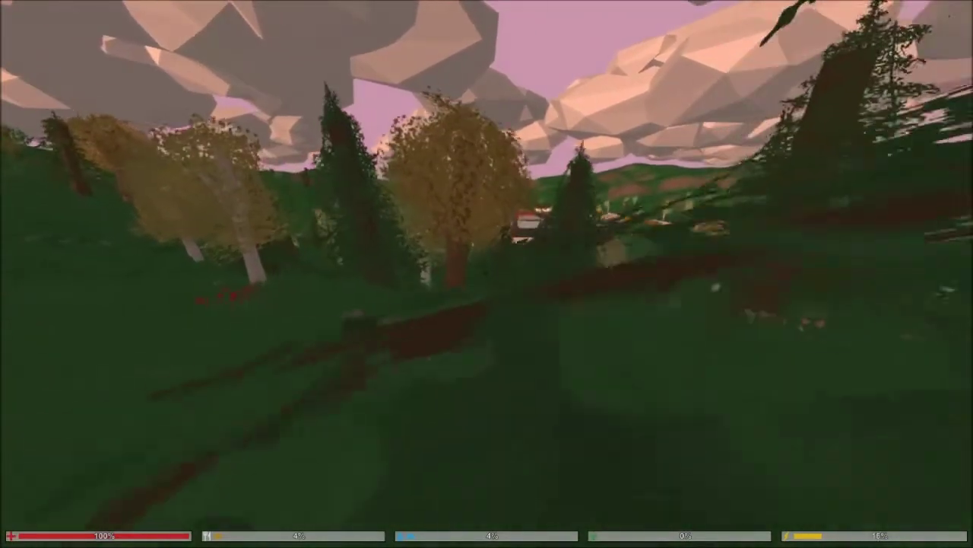
key(w)
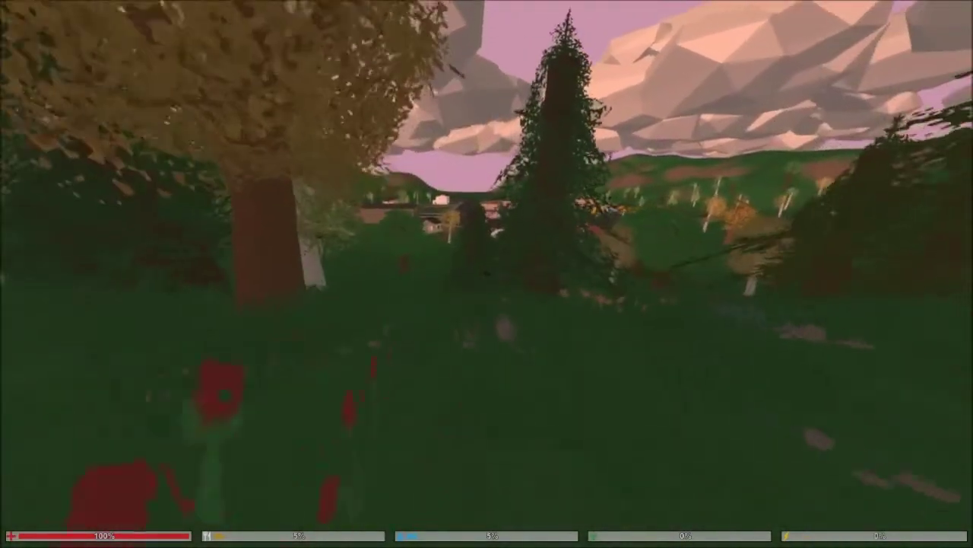
key(w)
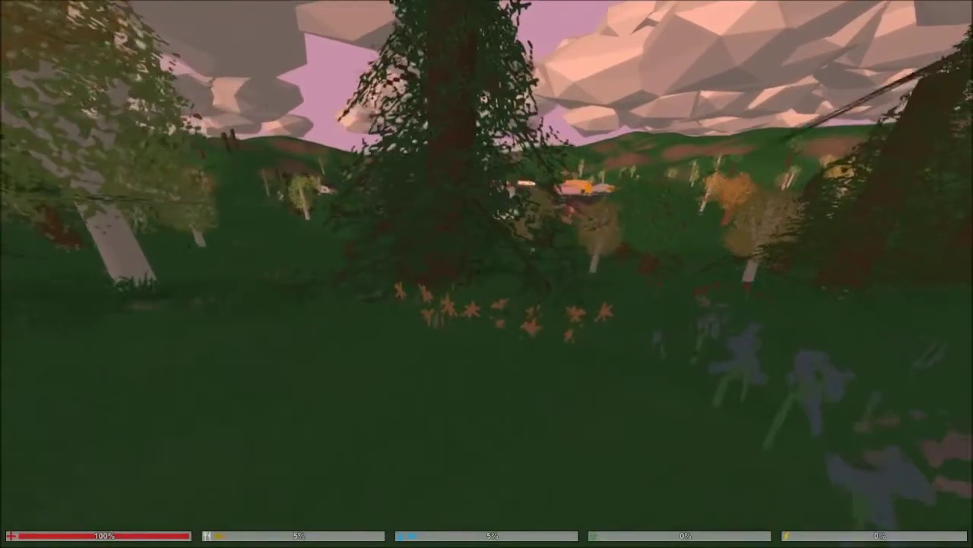
key(w)
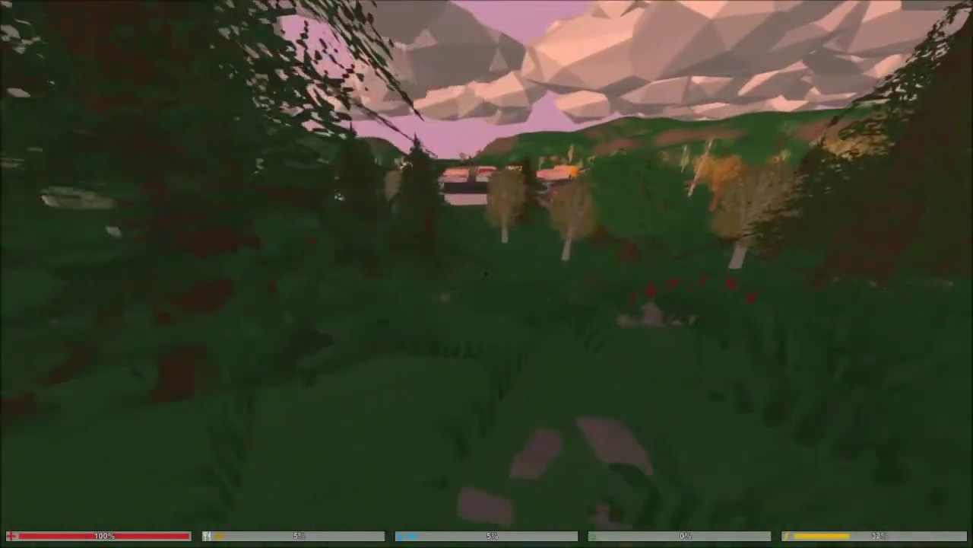
key(w)
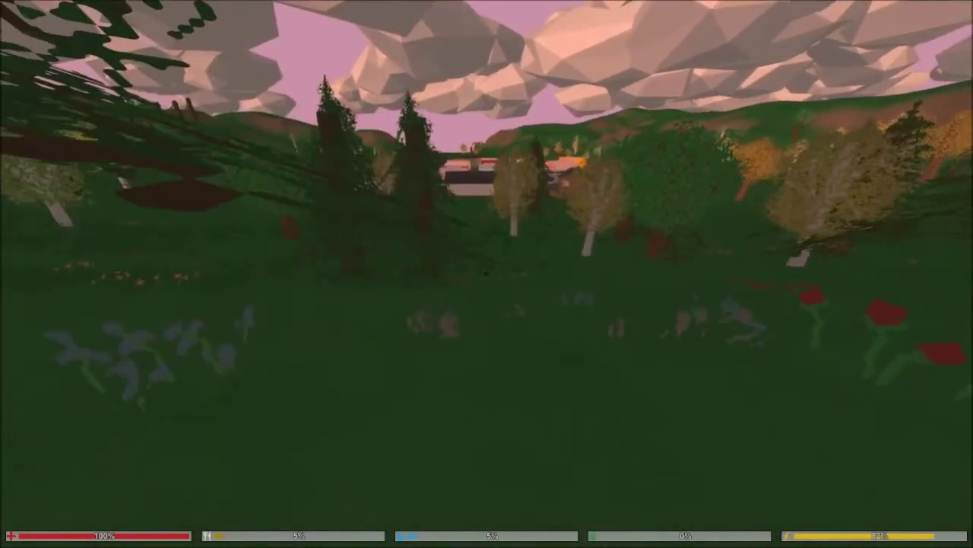
key(w)
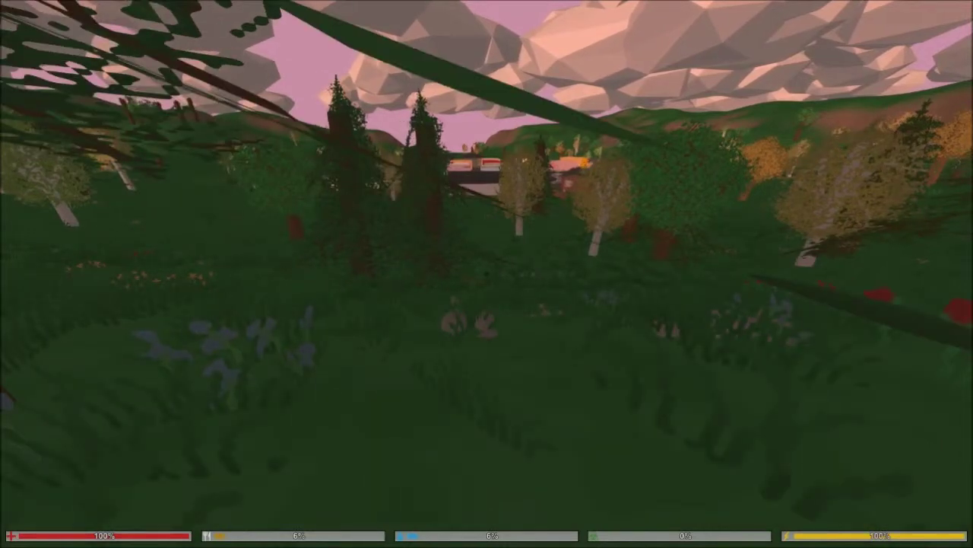
key(w)
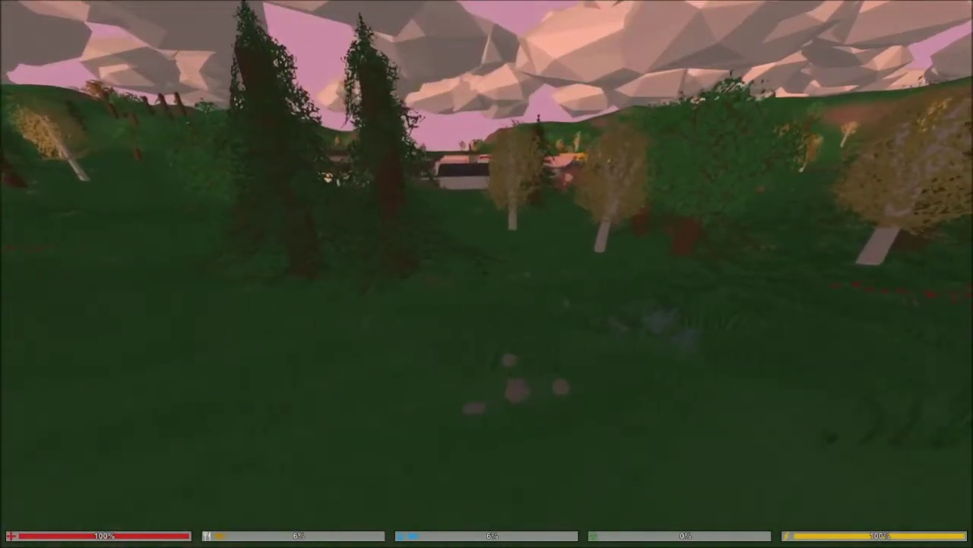
Run across the meadow past the flowers to a tree revealing a building.
key(shift+w)
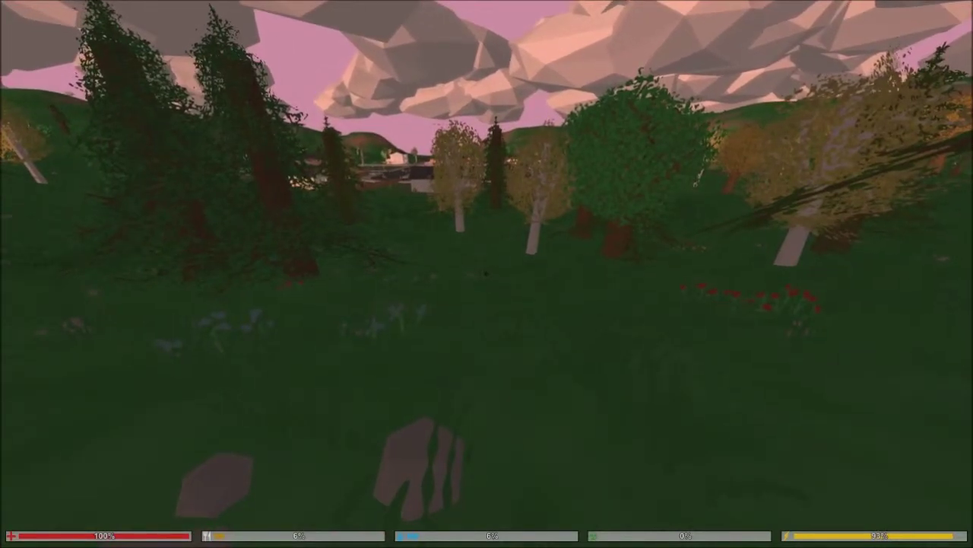
key(w)
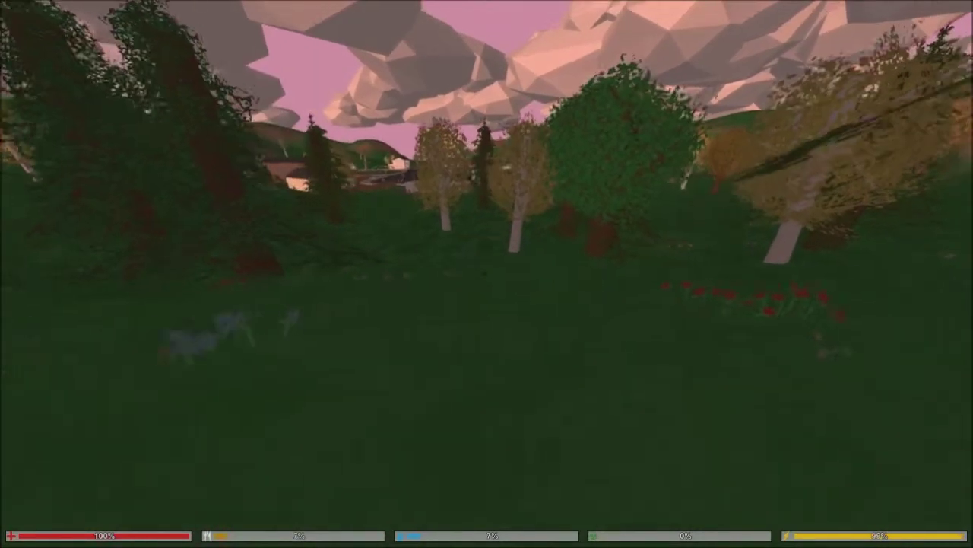
key(w)
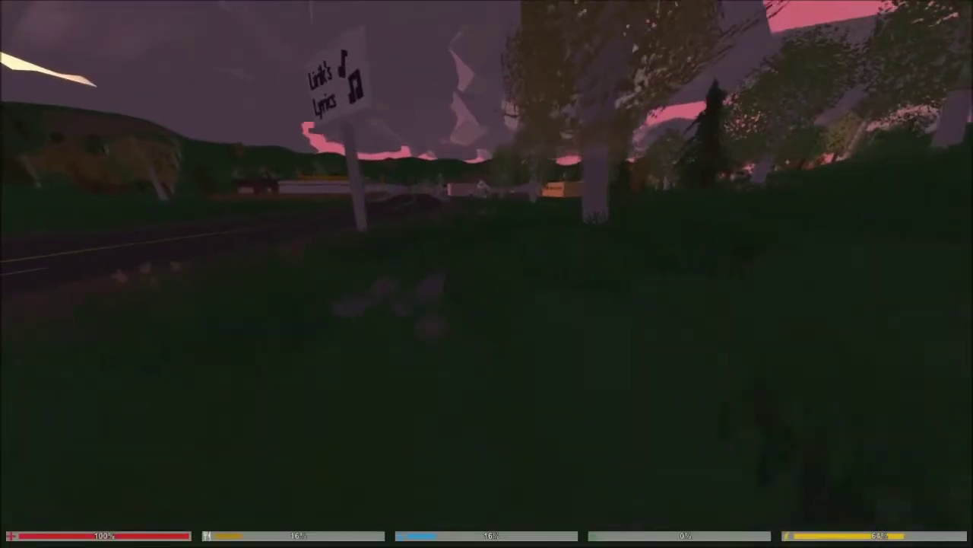
key(shift+w)
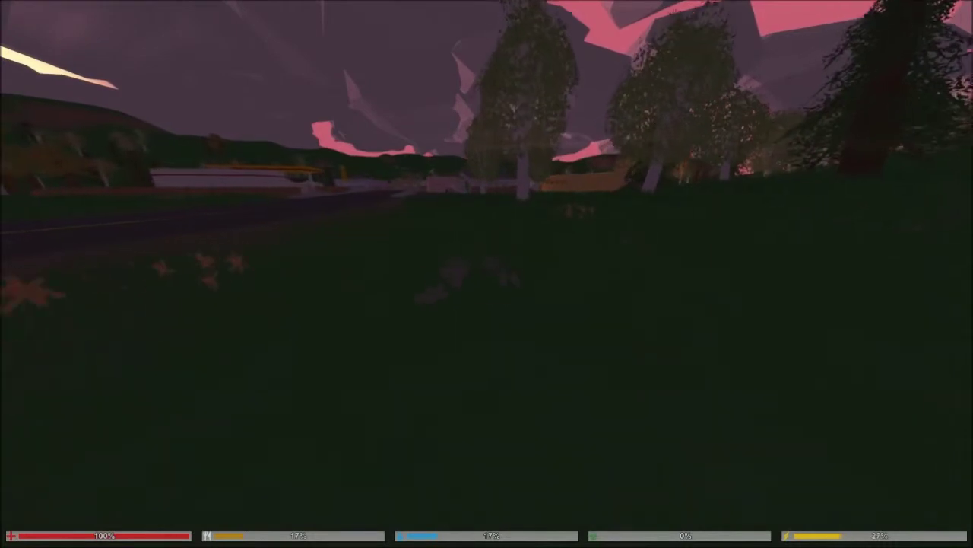
key(shift+w)
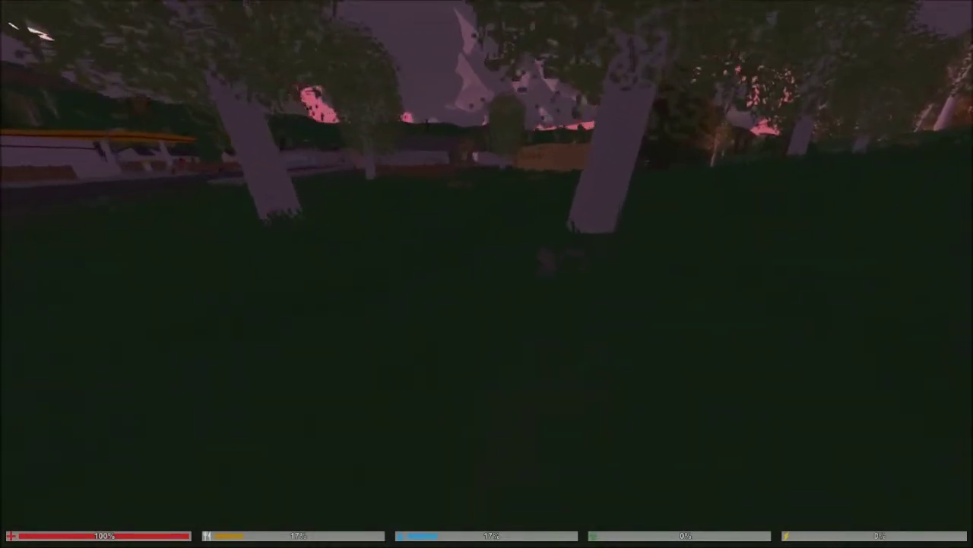
key(w)
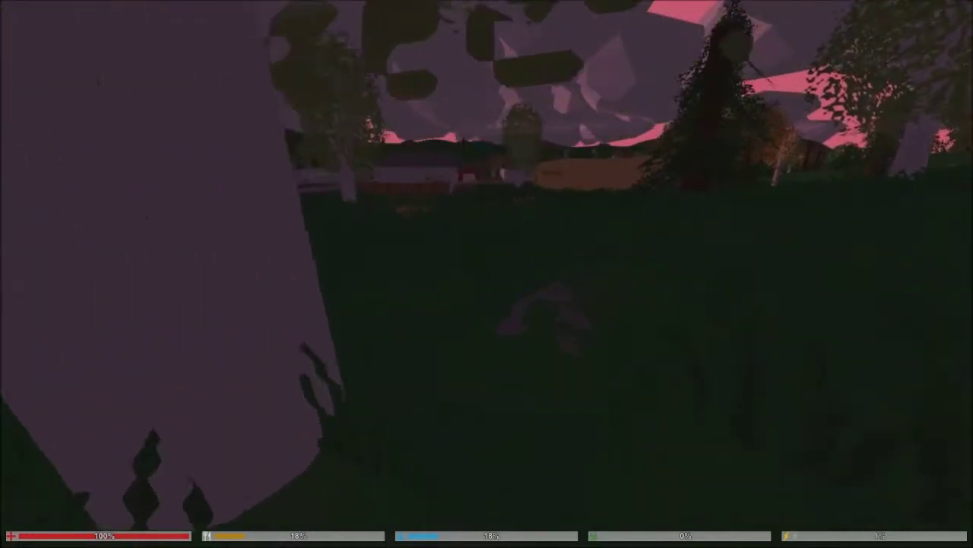
key(w)
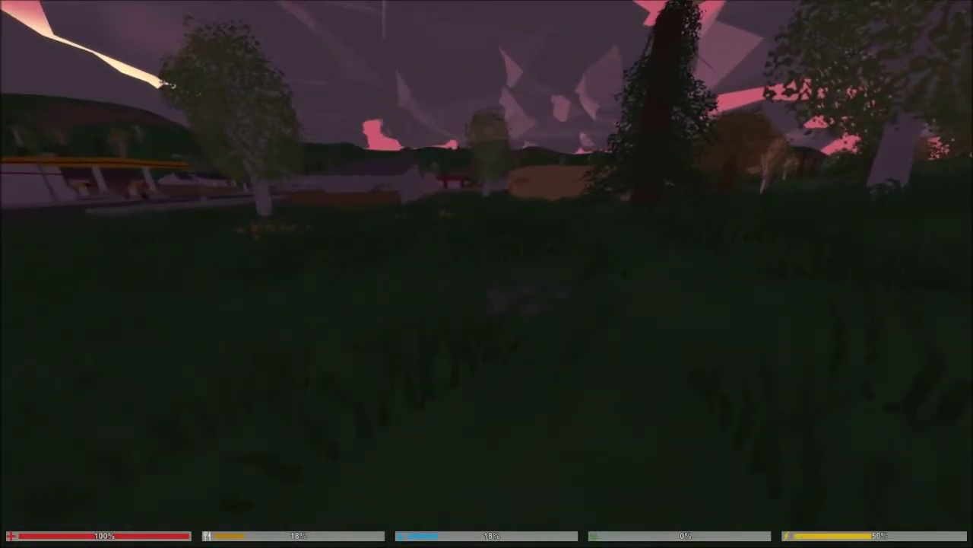
Glance at the inventory, then run through the trees into the orange building.
key(g)
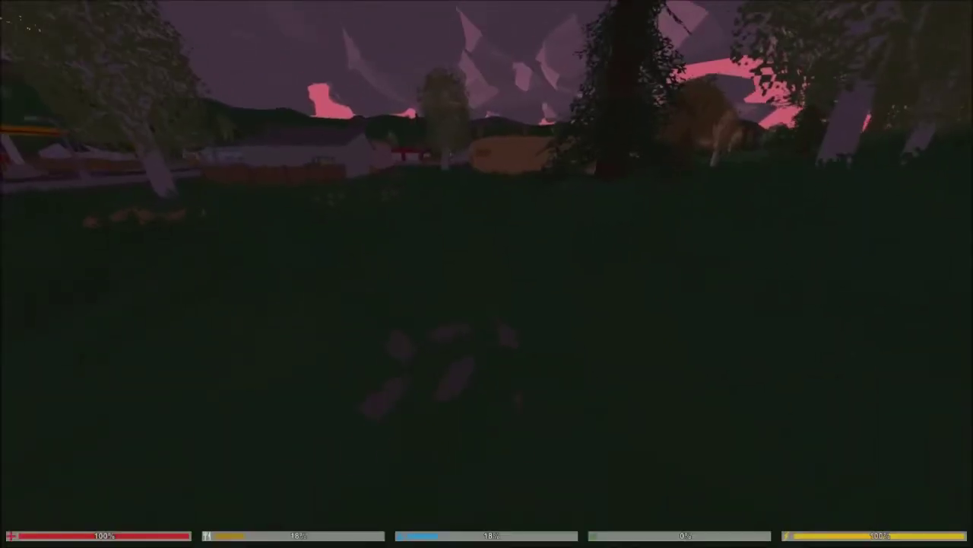
key(shift+w)
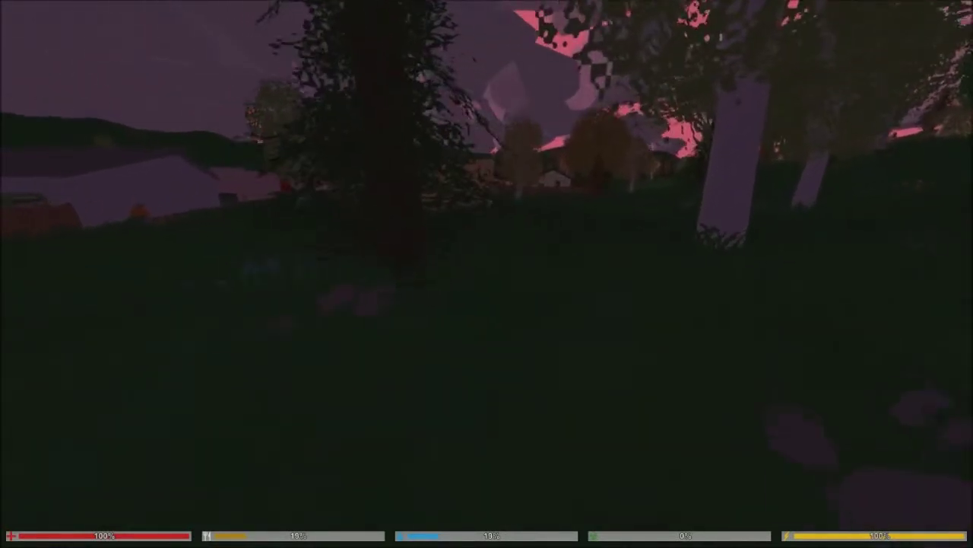
key(w)
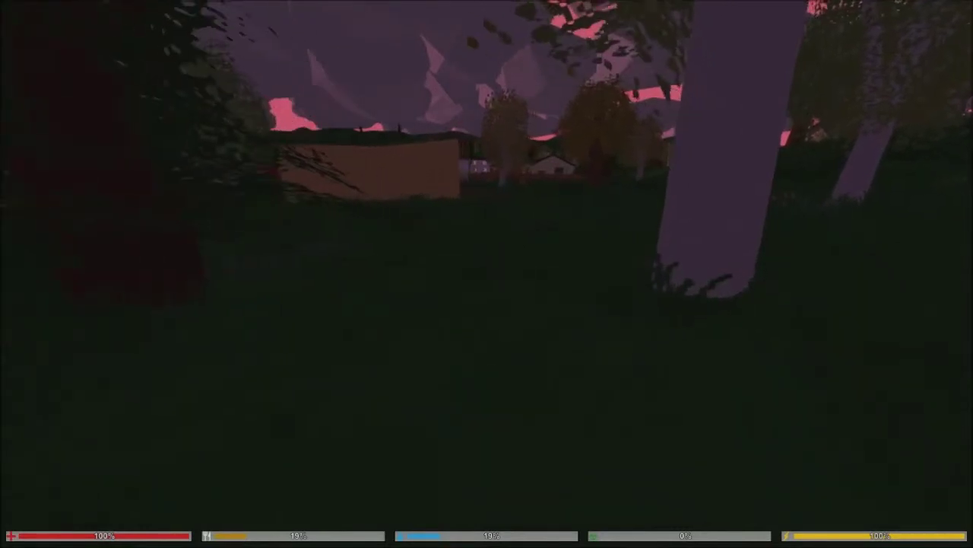
key(w)
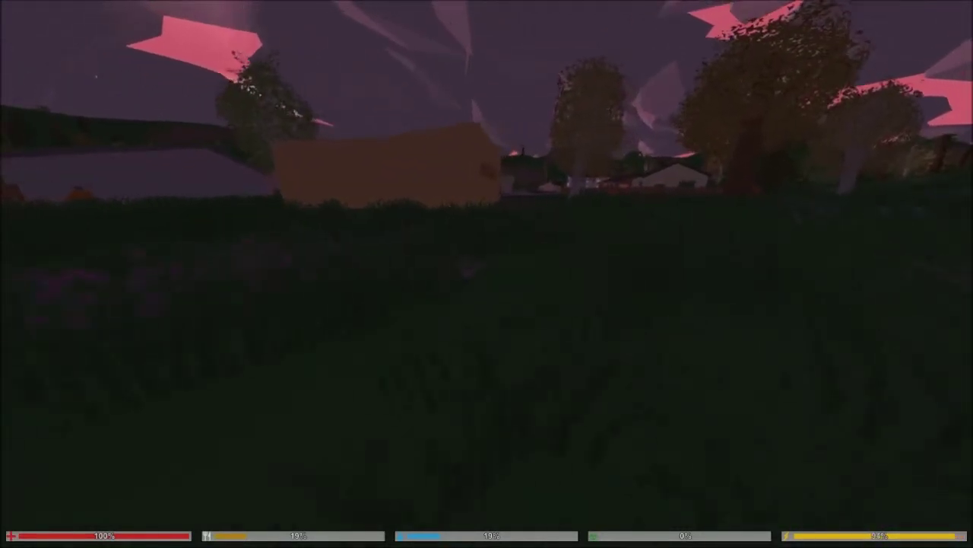
key(shift+w)
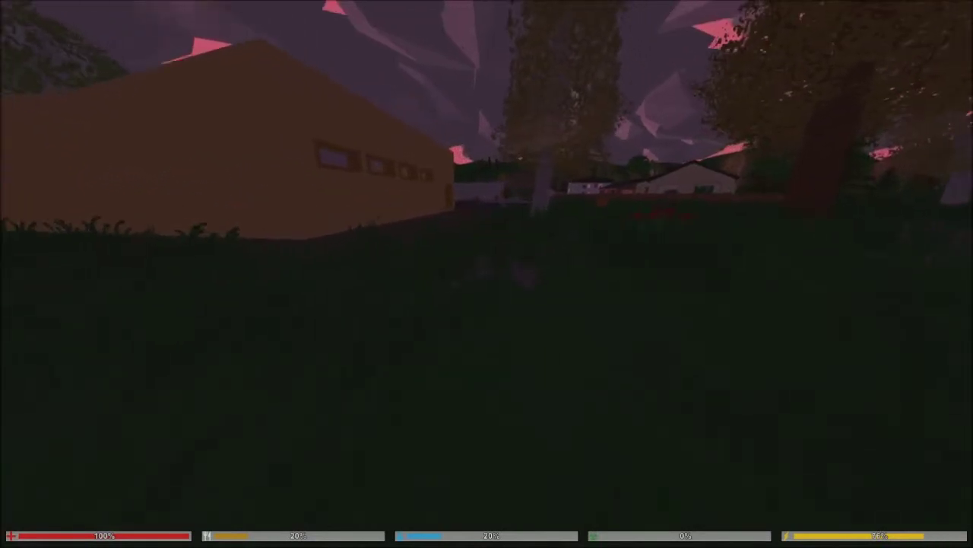
key(shift+w)
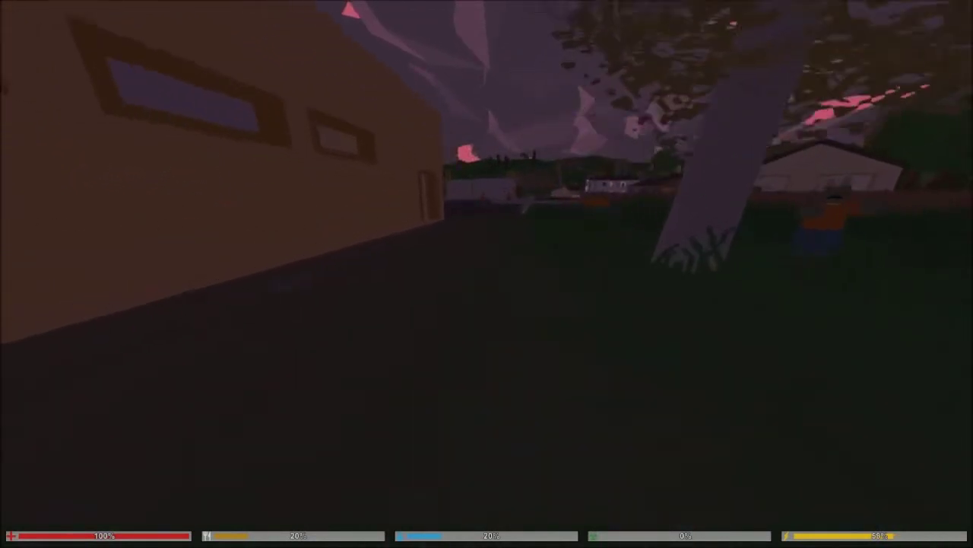
key(shift+w)
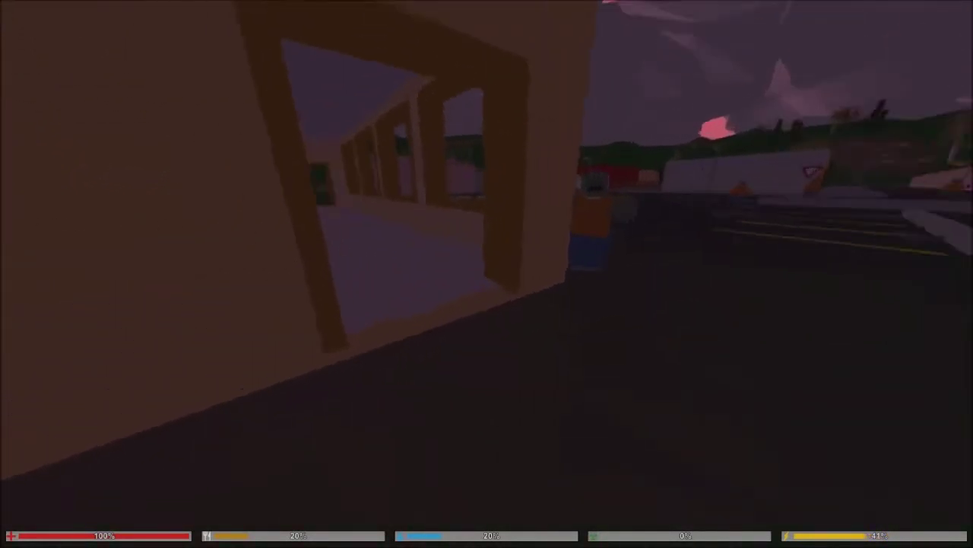
Walk the store aisles away from the zombie, around the counter and out the hallway.
key(w)
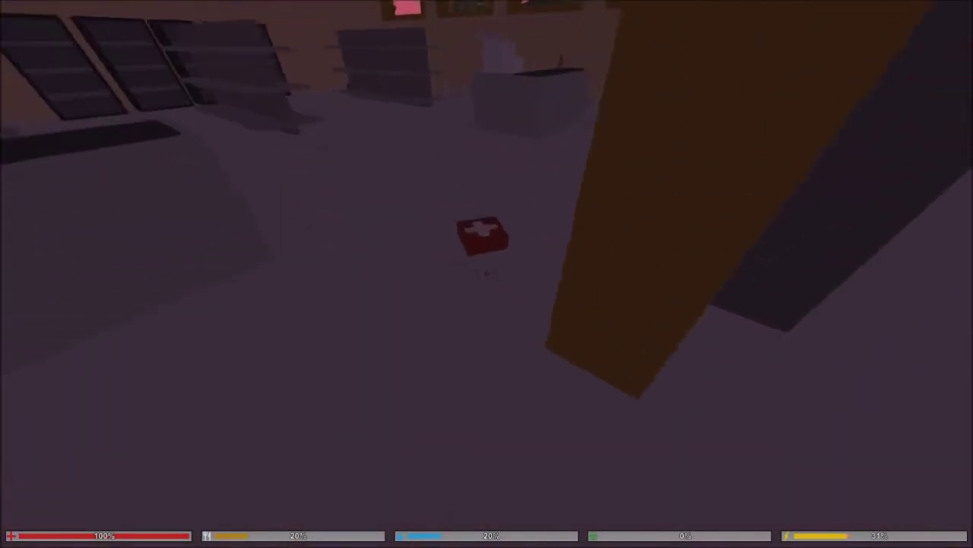
key(w)
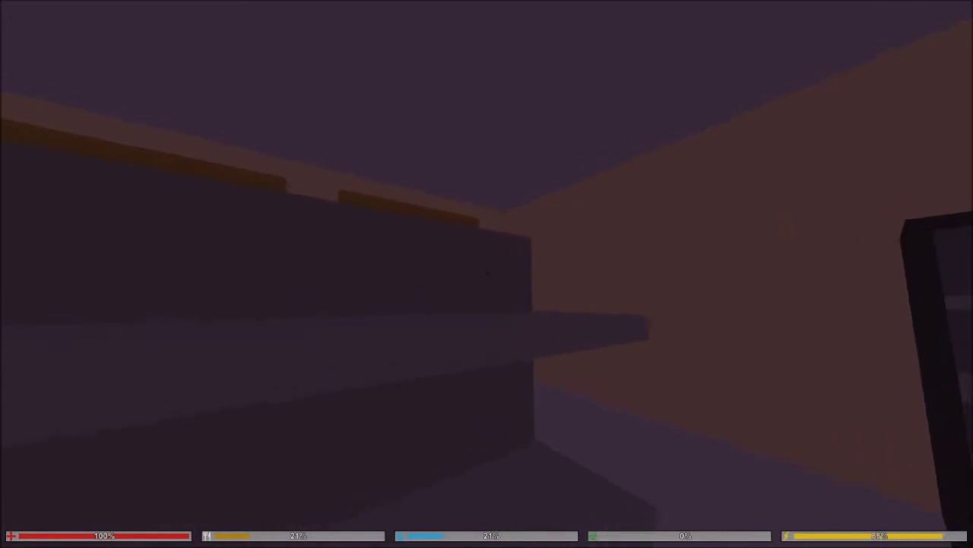
key(w)
key(w)
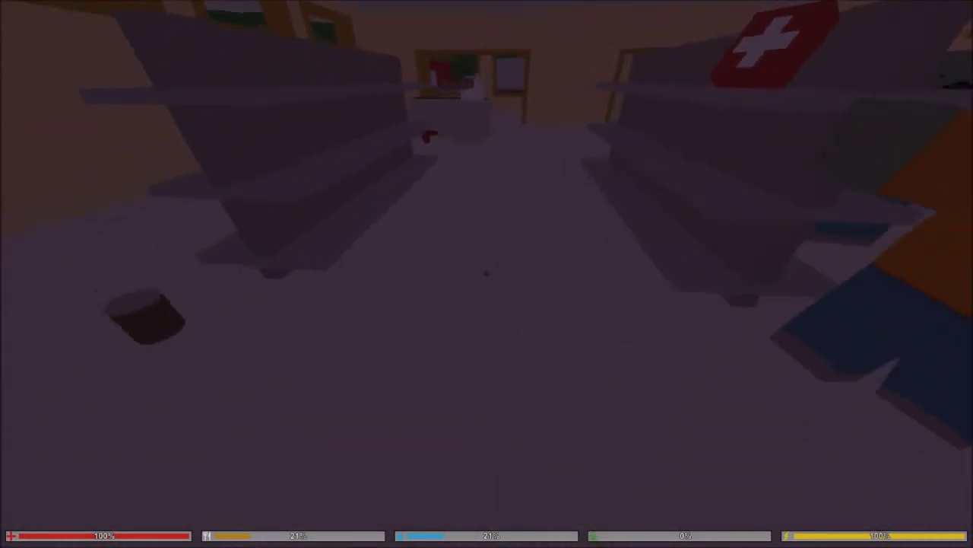
key(w)
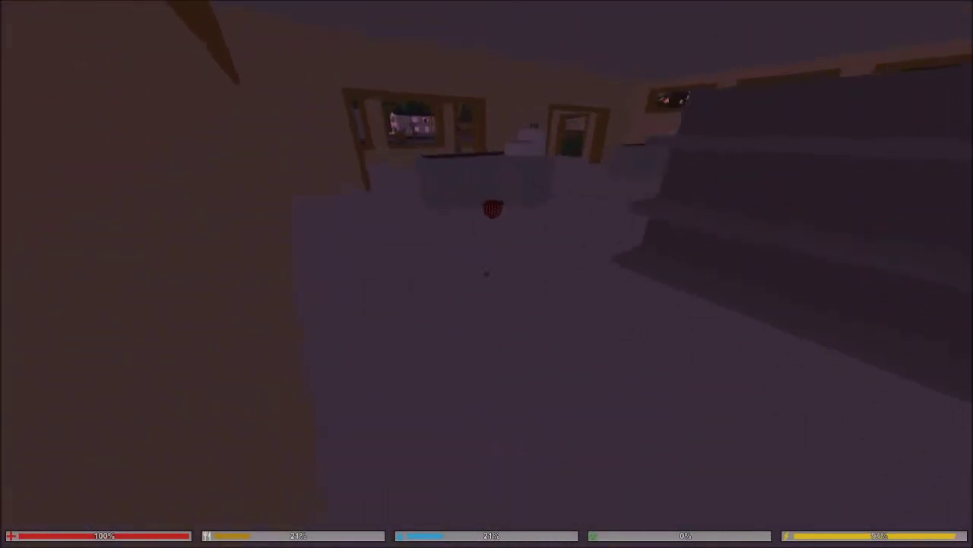
key(w)
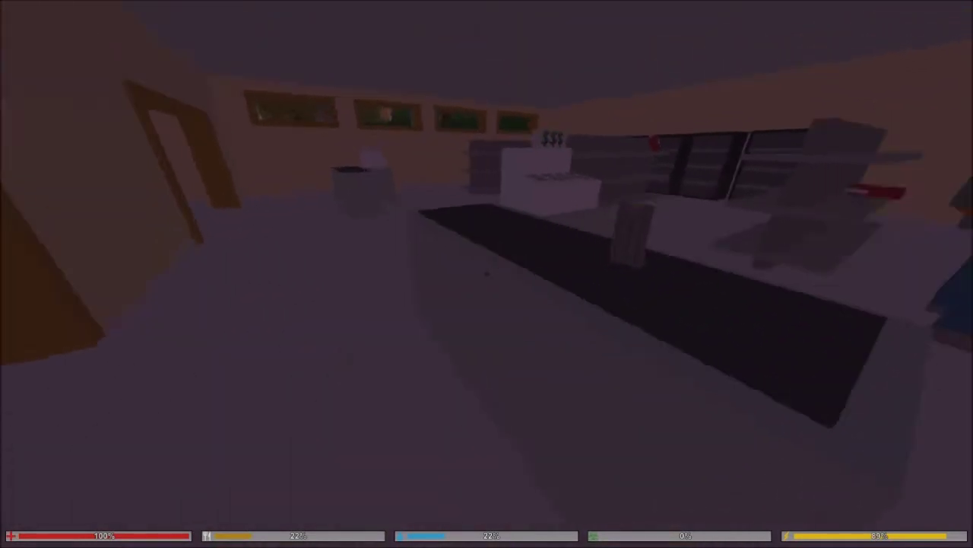
key(w)
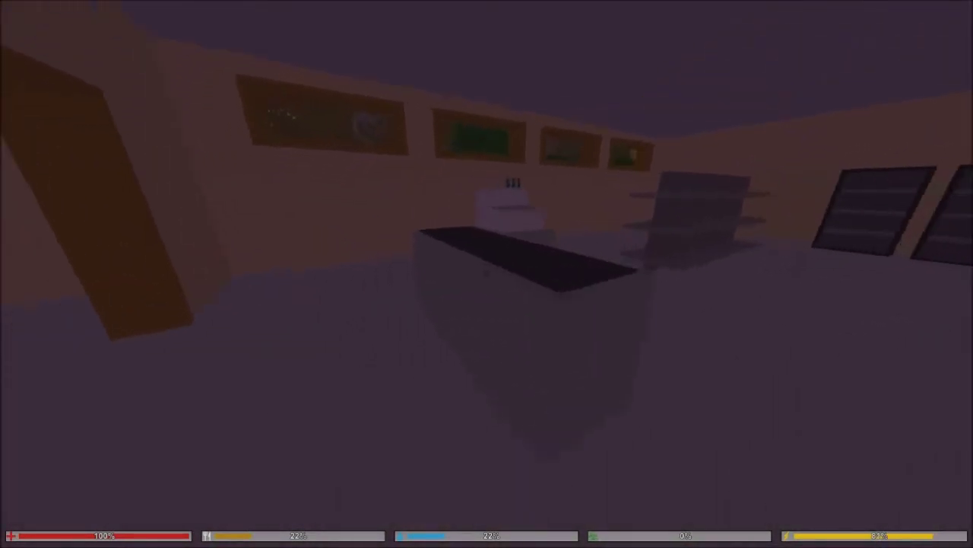
key(w)
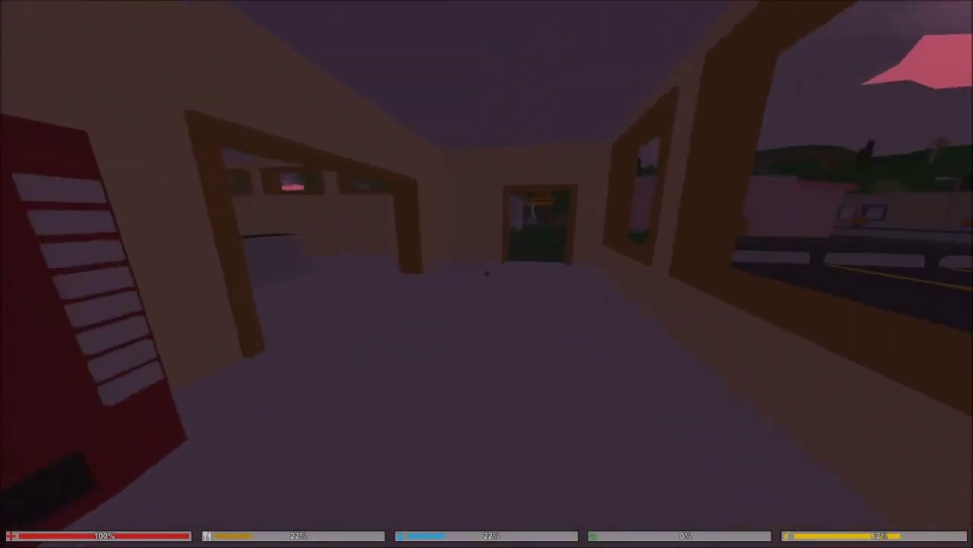
key(w)
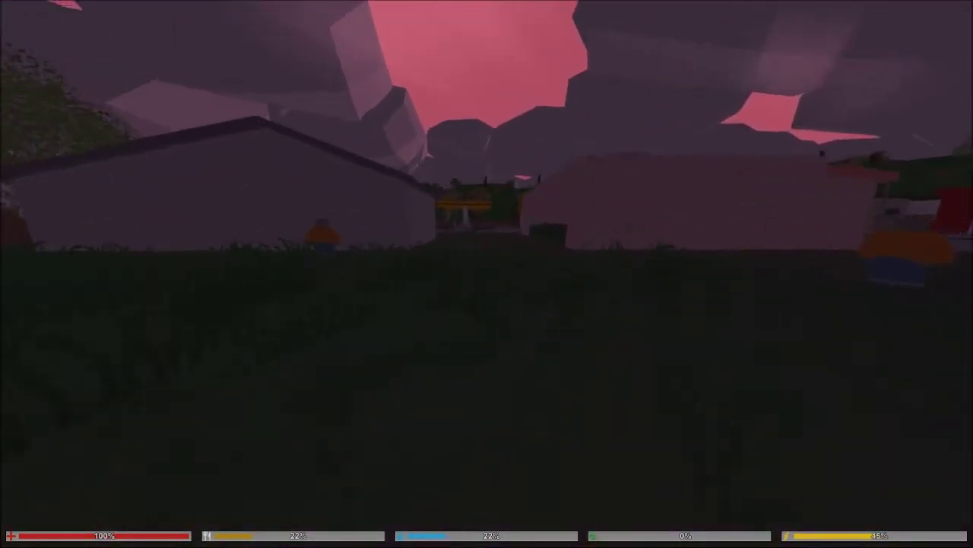
key(w)
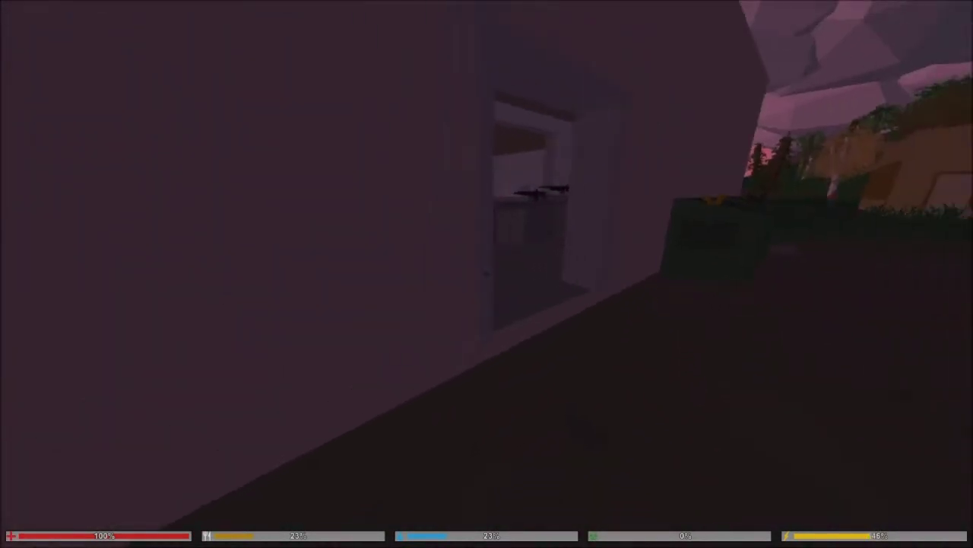
Pass the room with guns on tables and sprint through the diner away from zombies.
key(w)
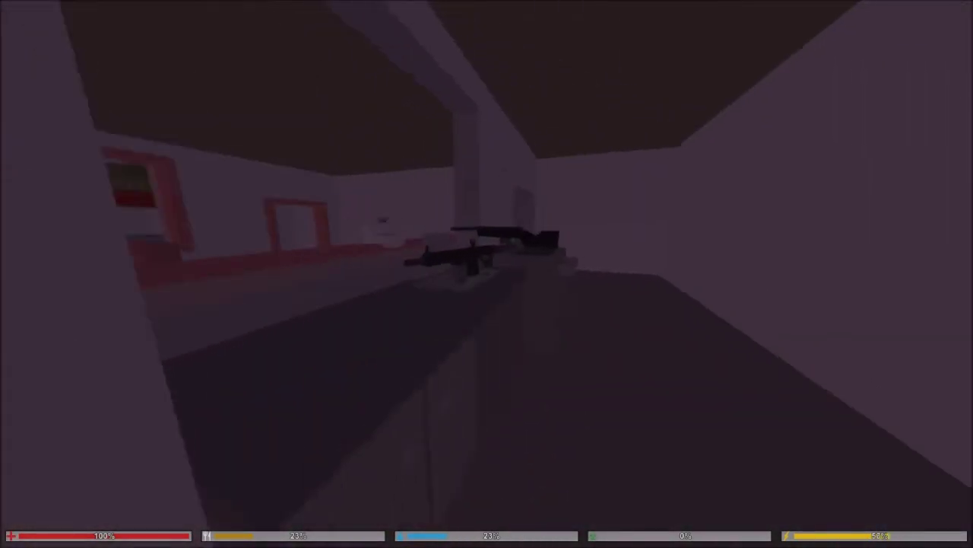
key(w)
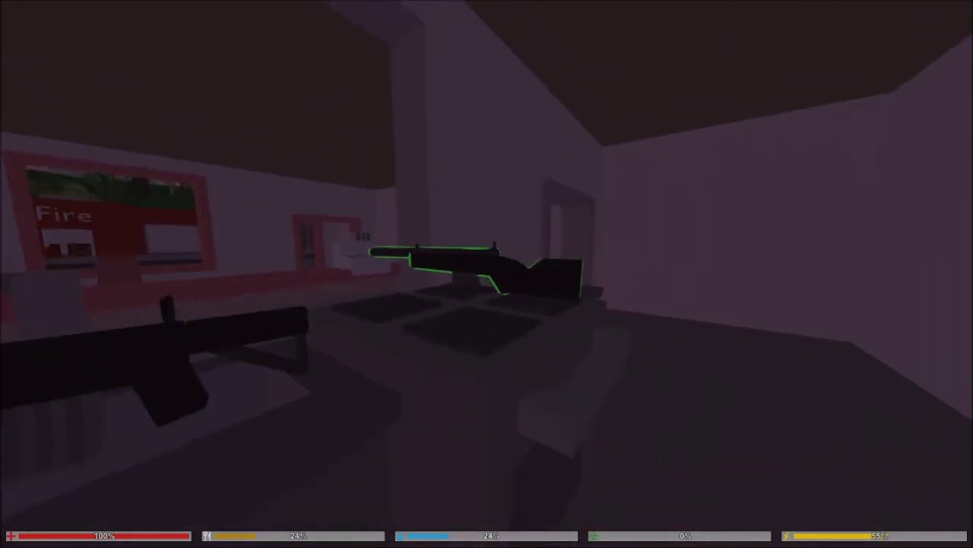
key(shift+w)
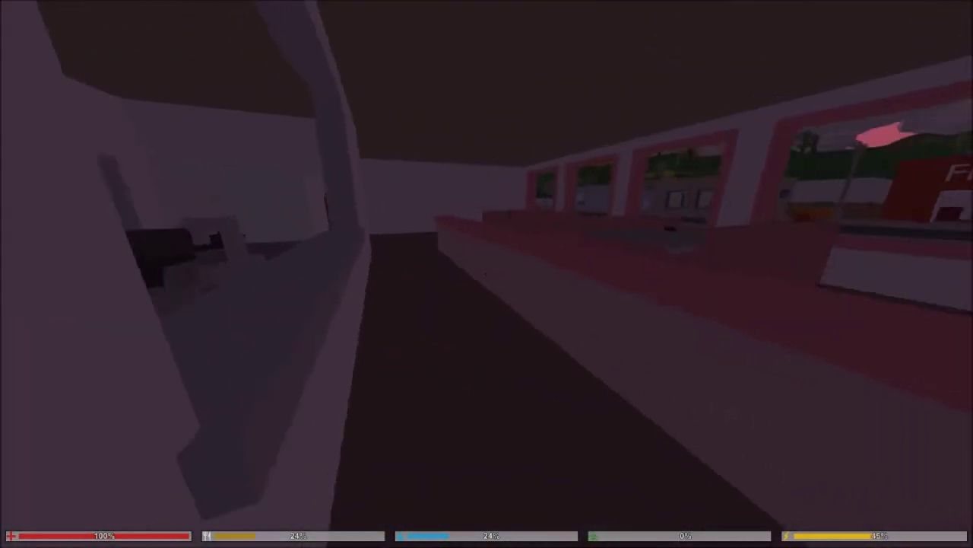
key(shift+w)
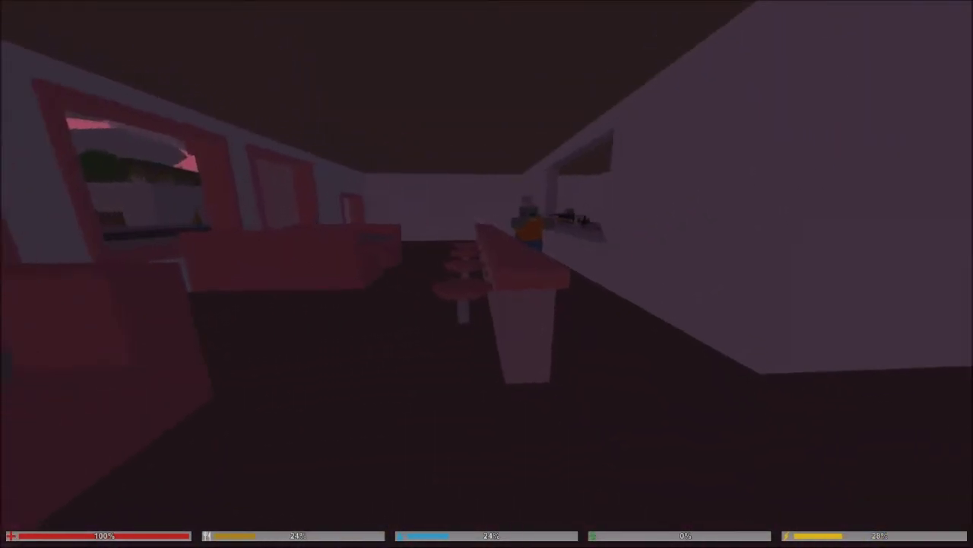
key(shift+w)
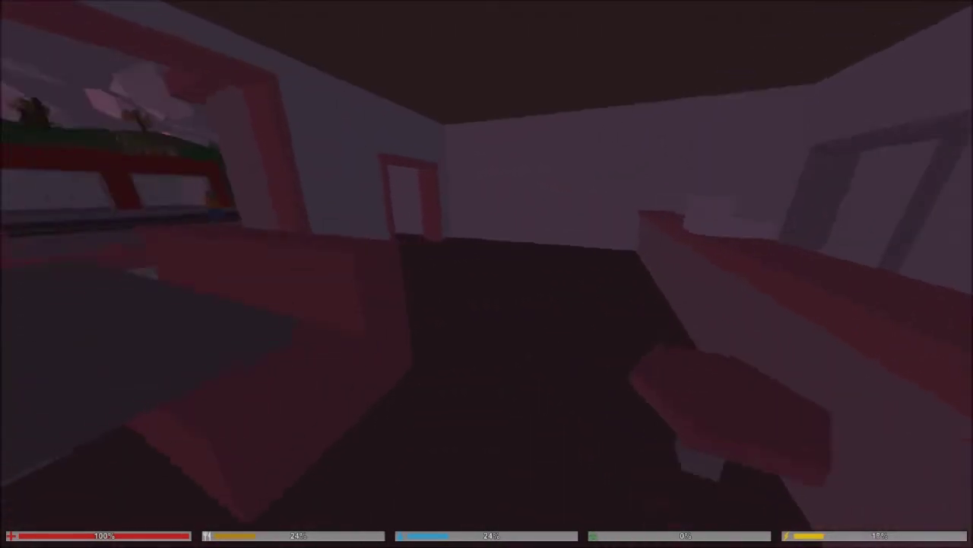
key(shift+w)
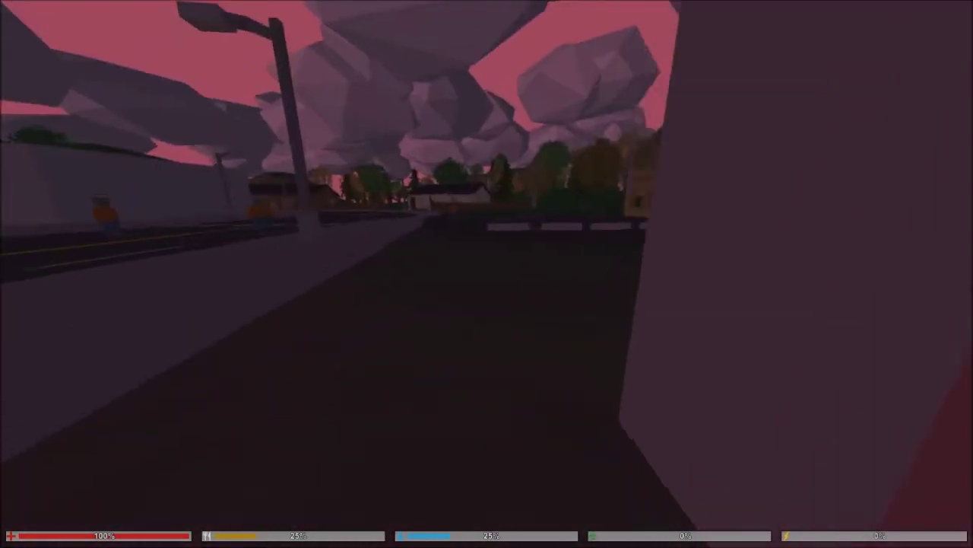
Round the building corner and walk along the wall toward the white house.
key(w)
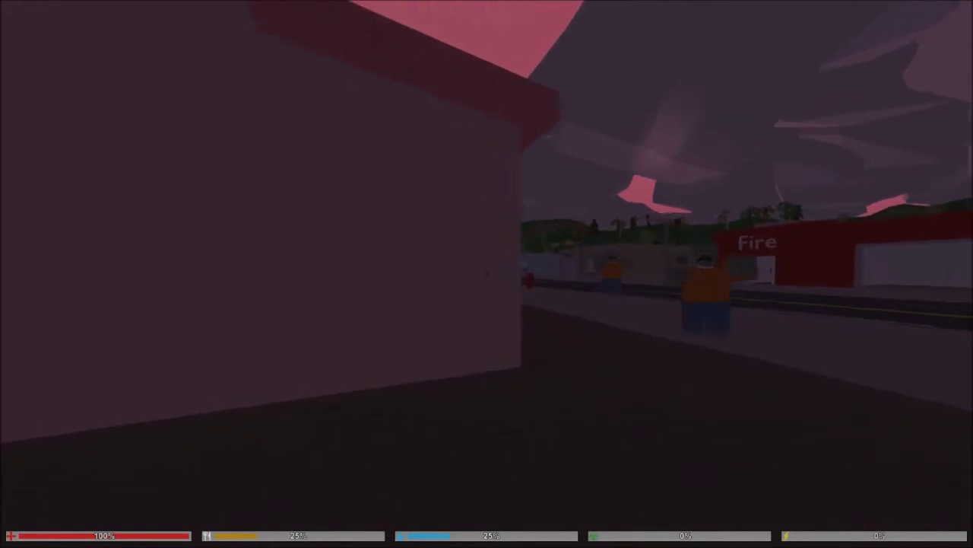
key(w)
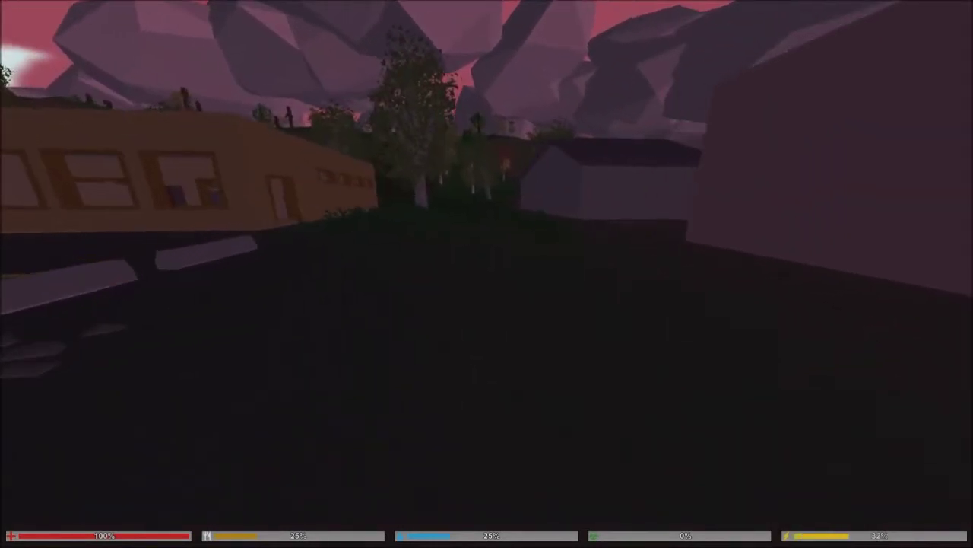
key(w)
key(w)
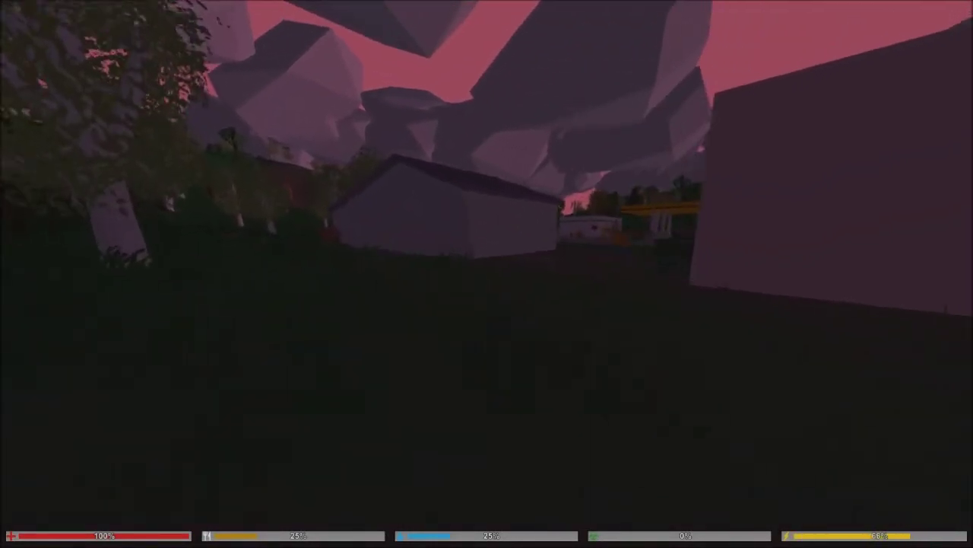
Select the bandana in the inventory and equip it.
key(g)
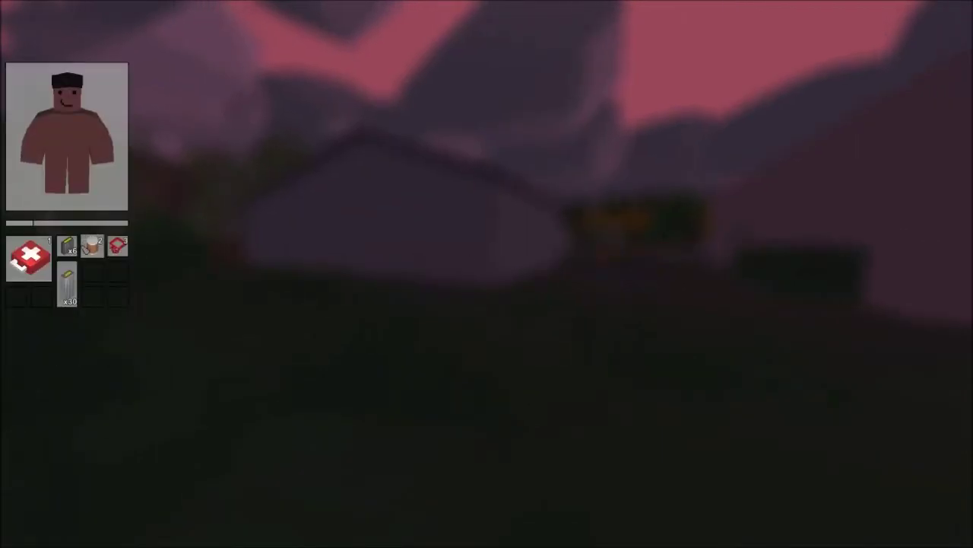
click(118, 245)
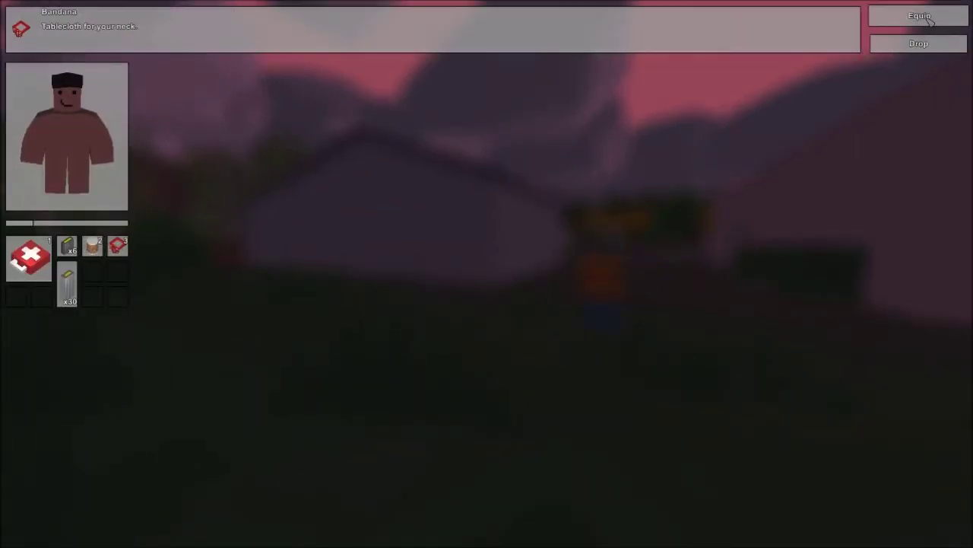
click(920, 16)
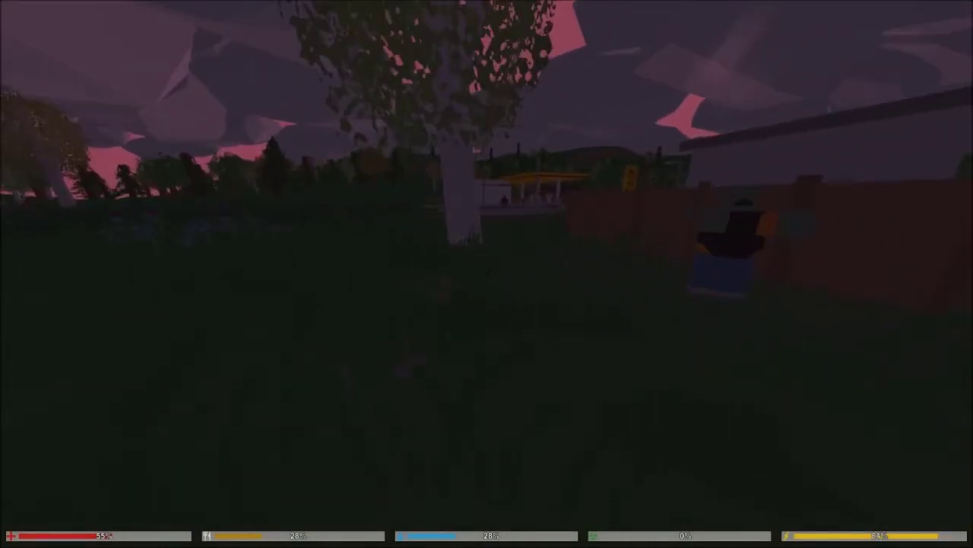
Sprint past the Mechanic building to its door, then back across the road.
key(shift+w)
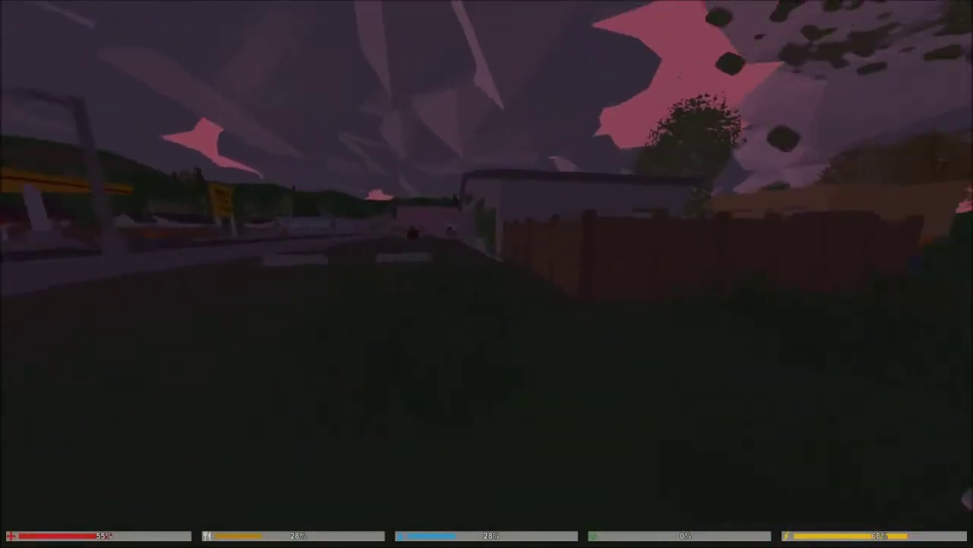
key(shift+w)
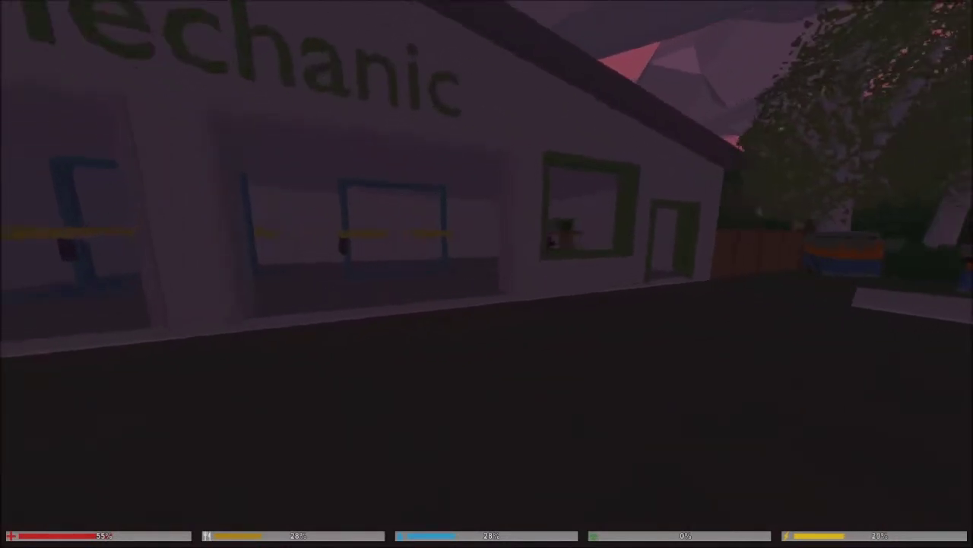
key(shift+w)
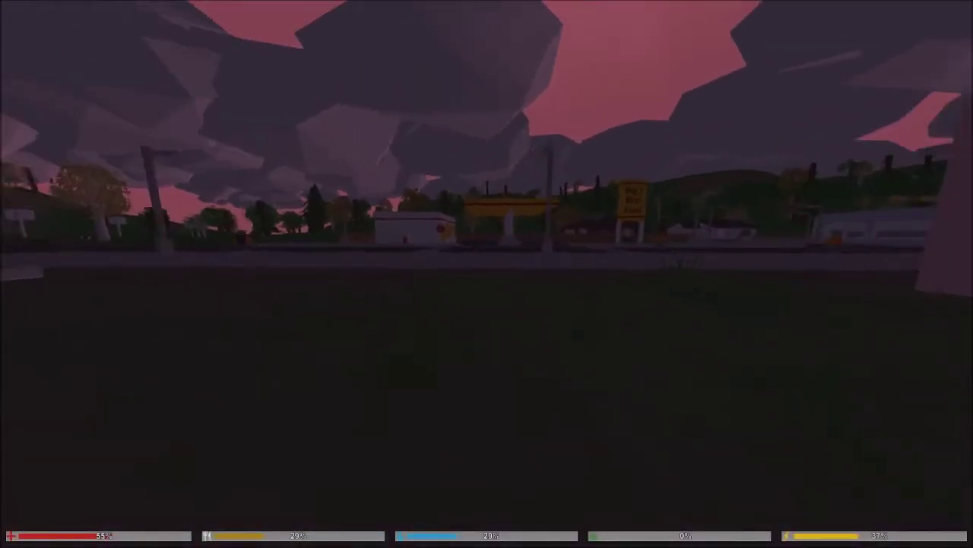
key(shift+w)
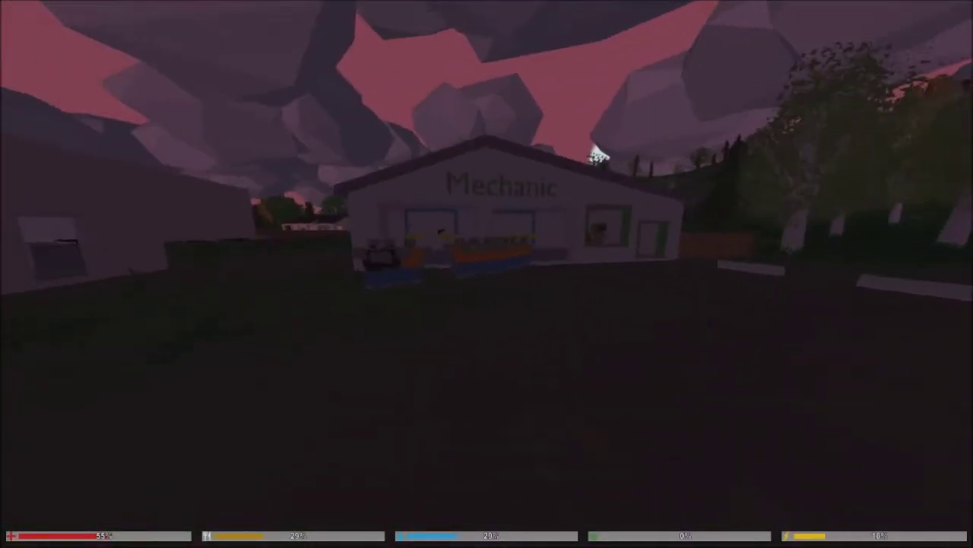
key(shift+w)
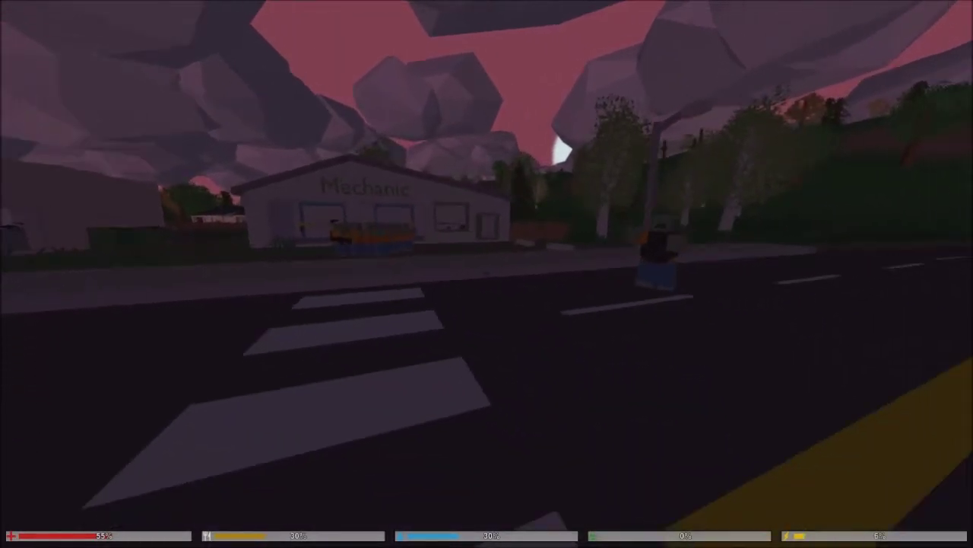
Run along the tree-lined road toward the gas station in third-person view, glancing at the inventory.
key(h)
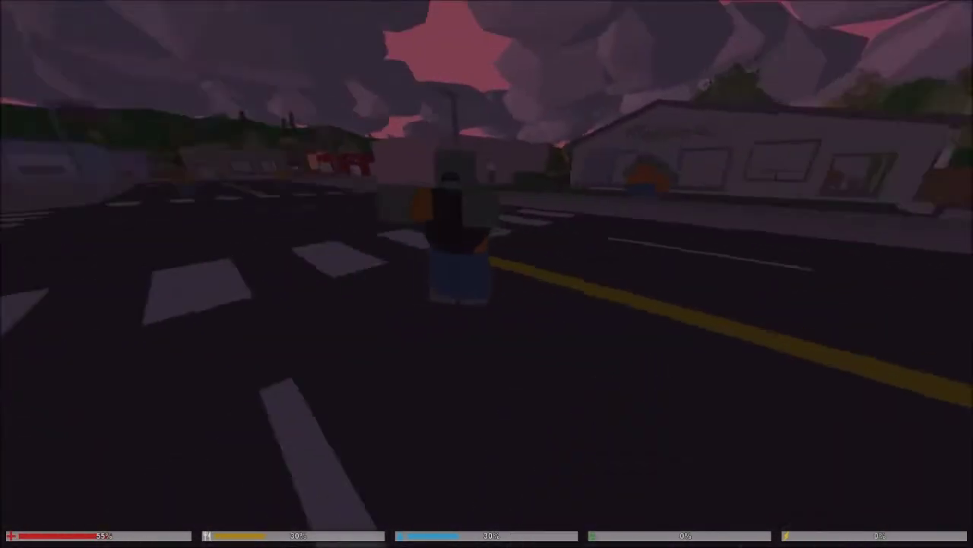
key(w)
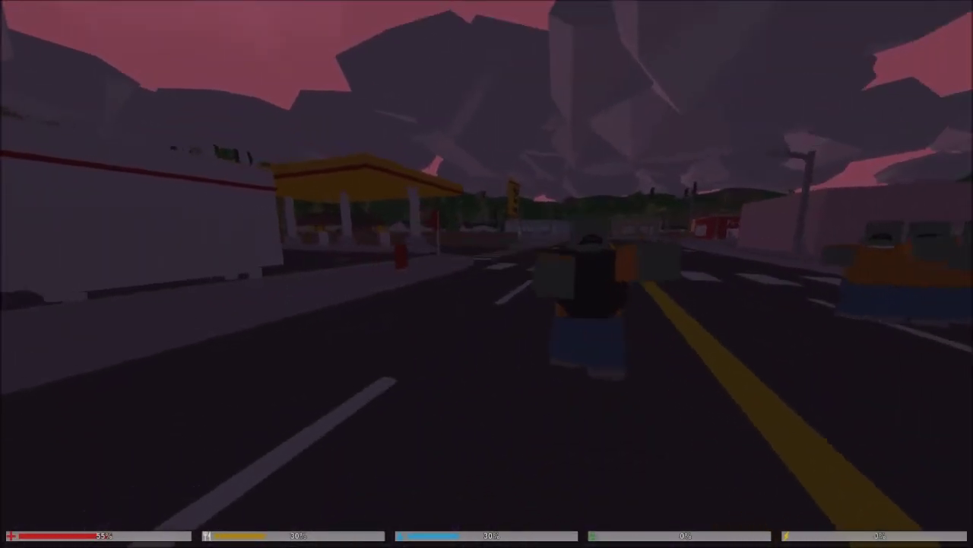
key(h)
key(w)
key(g)
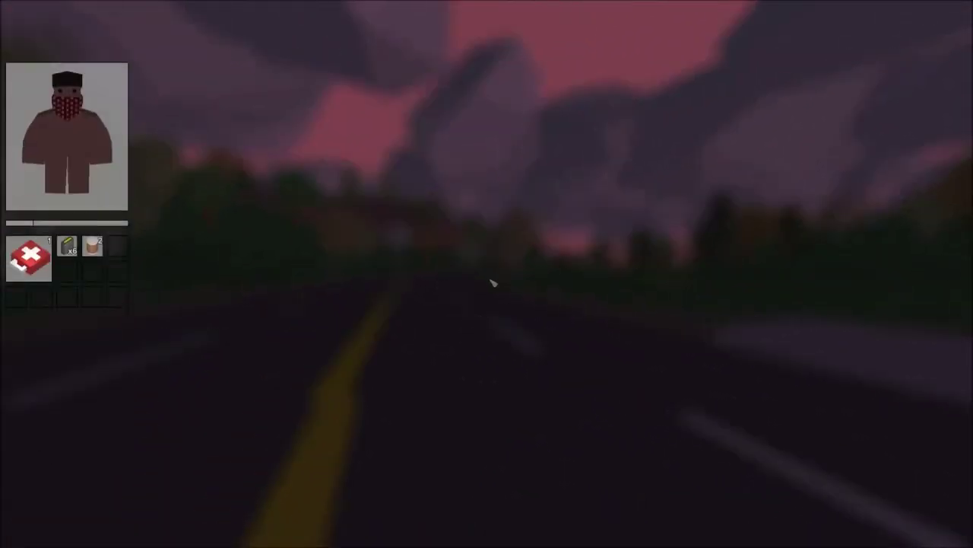
key(g)
key(w)
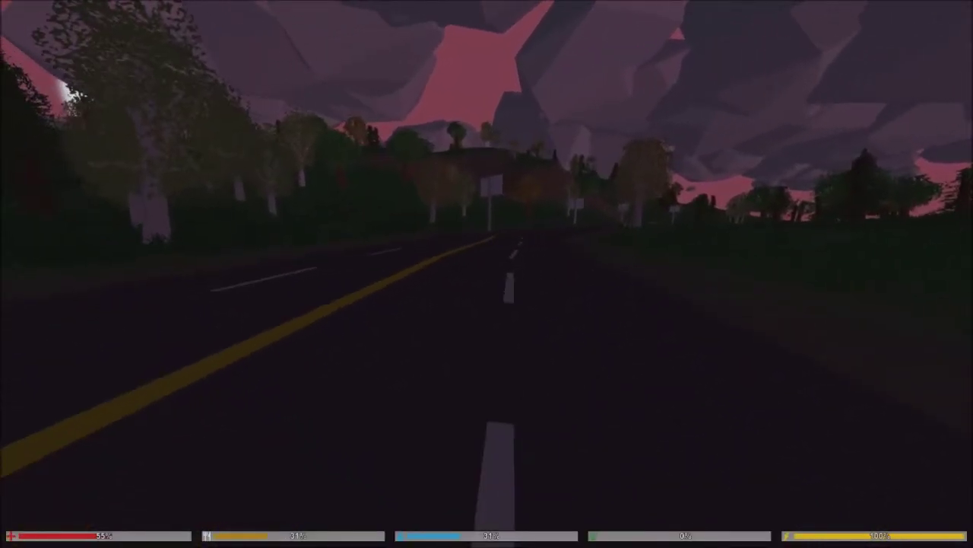
Cross the road and use a medkit from the inventory to restore 100% health.
key(w)
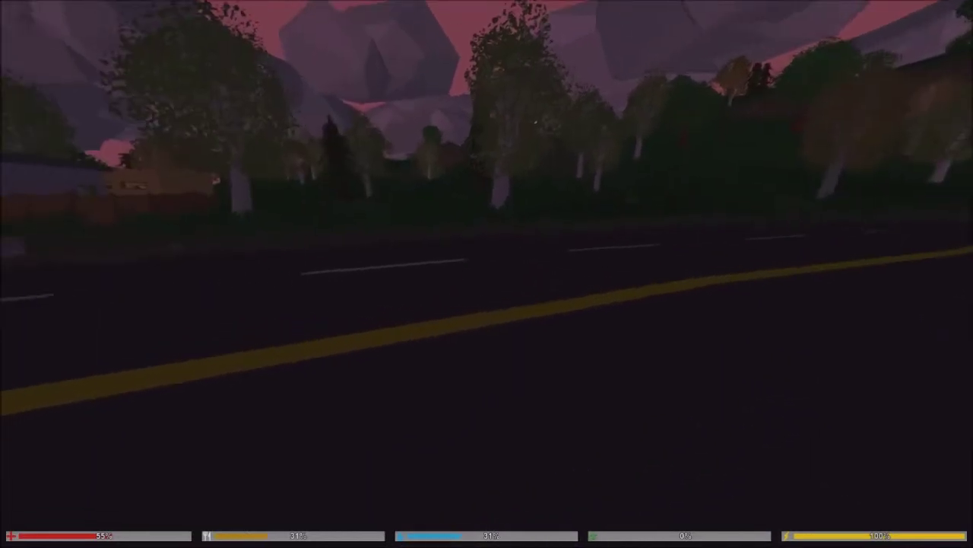
key(w)
key(g)
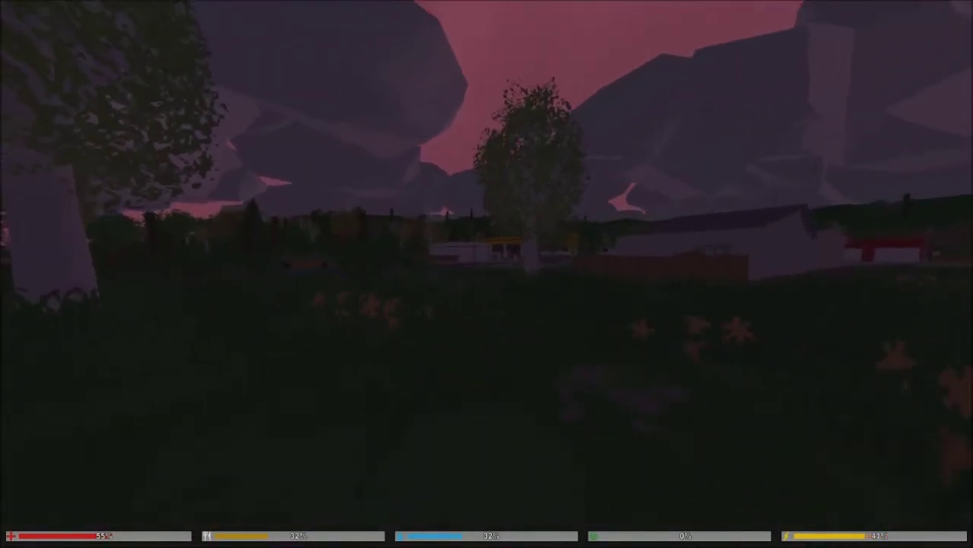
key(g)
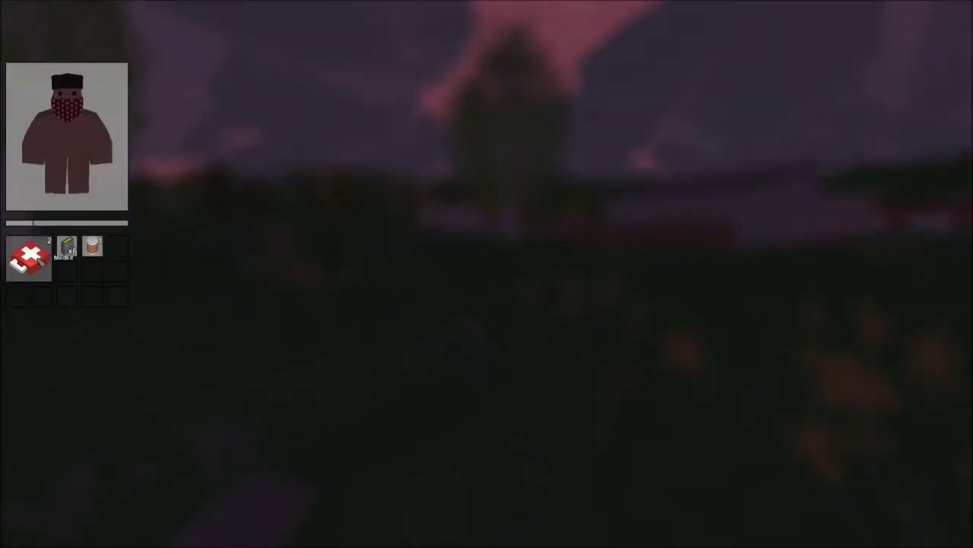
key(g)
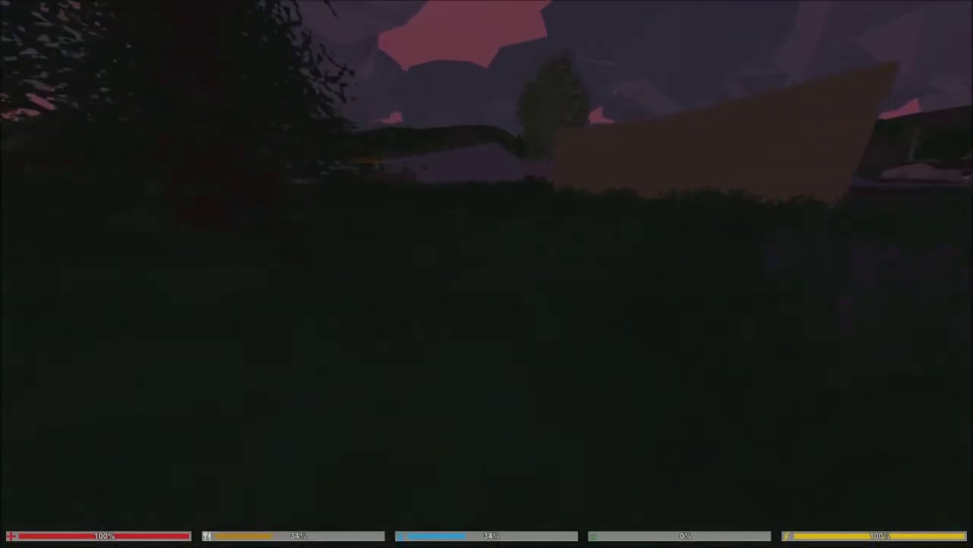
Move through the dark field and along the wooden fence toward the Mechanic building.
key(w)
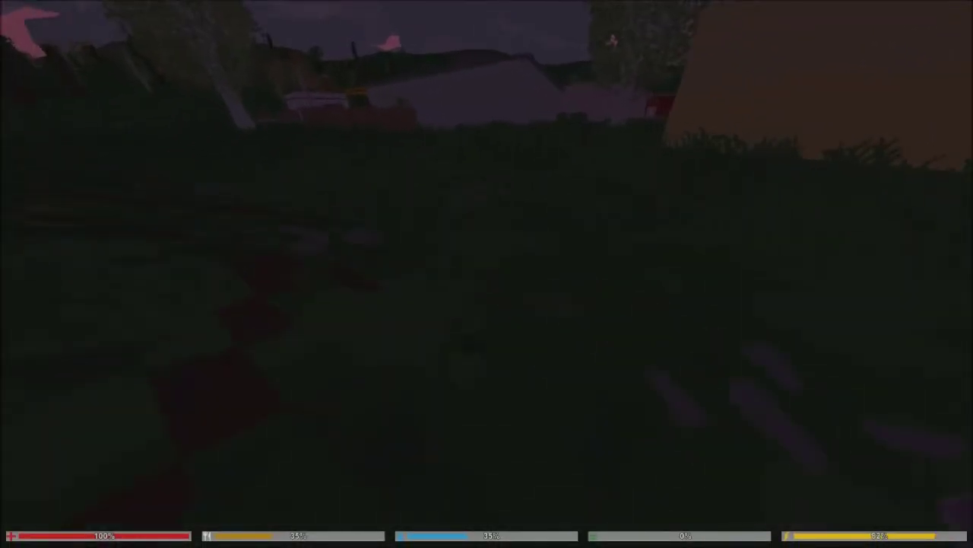
key(w)
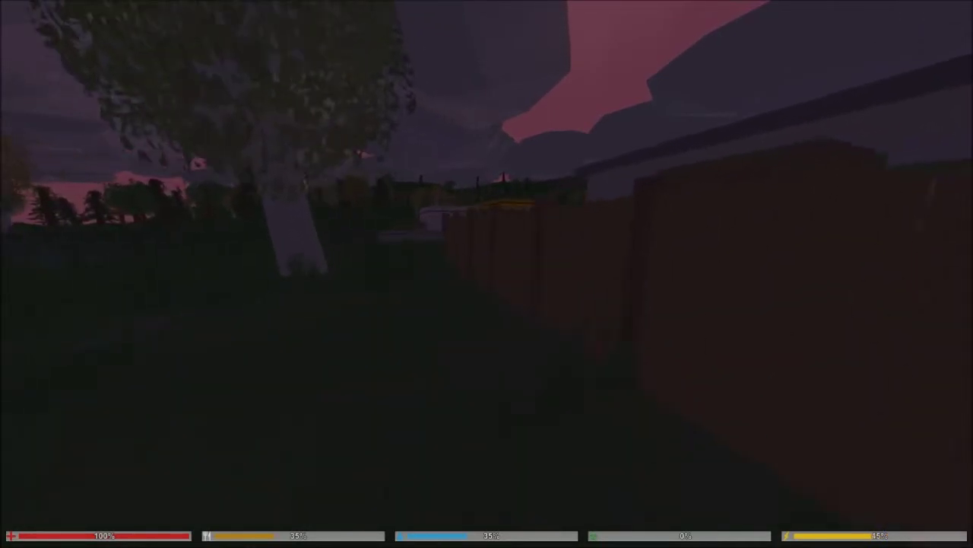
key(w)
key(w)
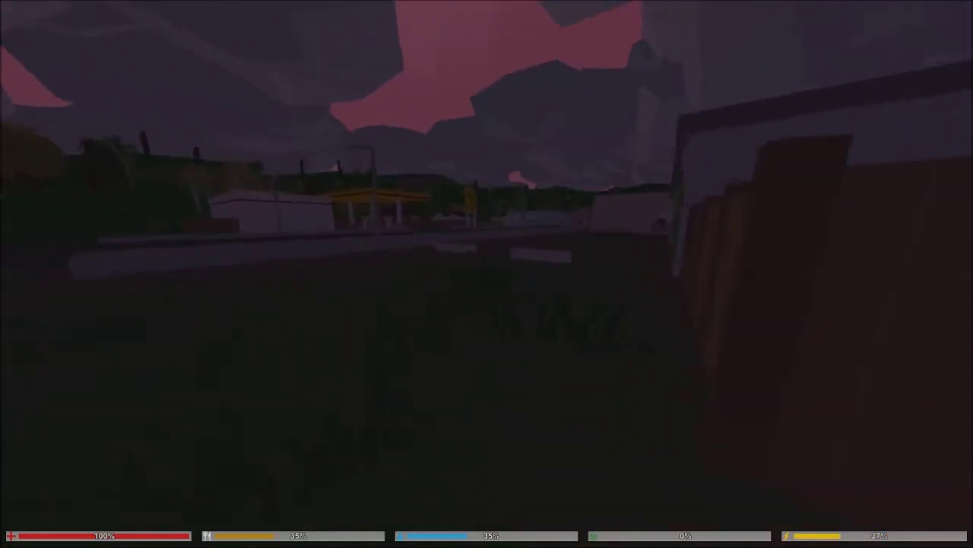
key(w)
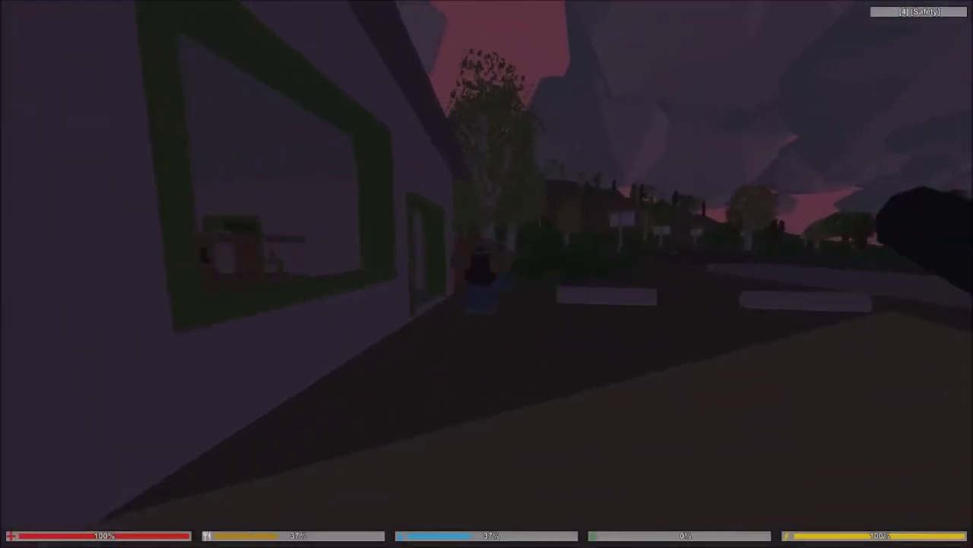
Walk along the building wall and sprint onto the road toward the crosswalk.
key(w)
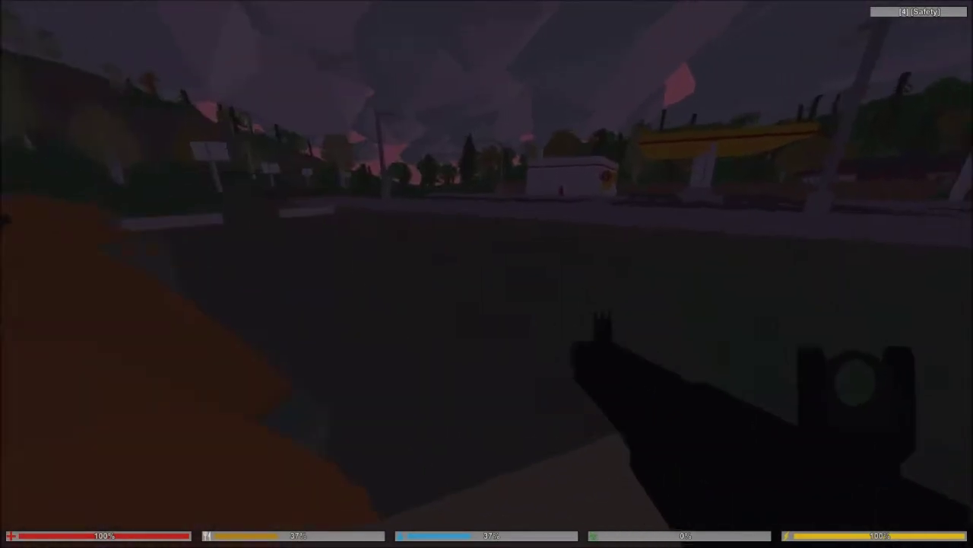
key(shift)
key(w)
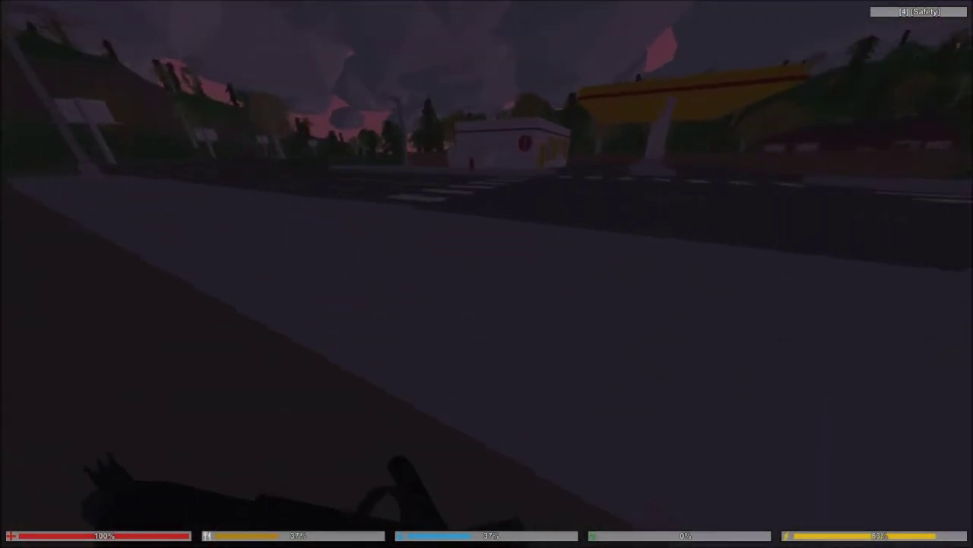
Switch the rifle from Safety to Semi and shoot the zombie ahead through the sights.
key(v)
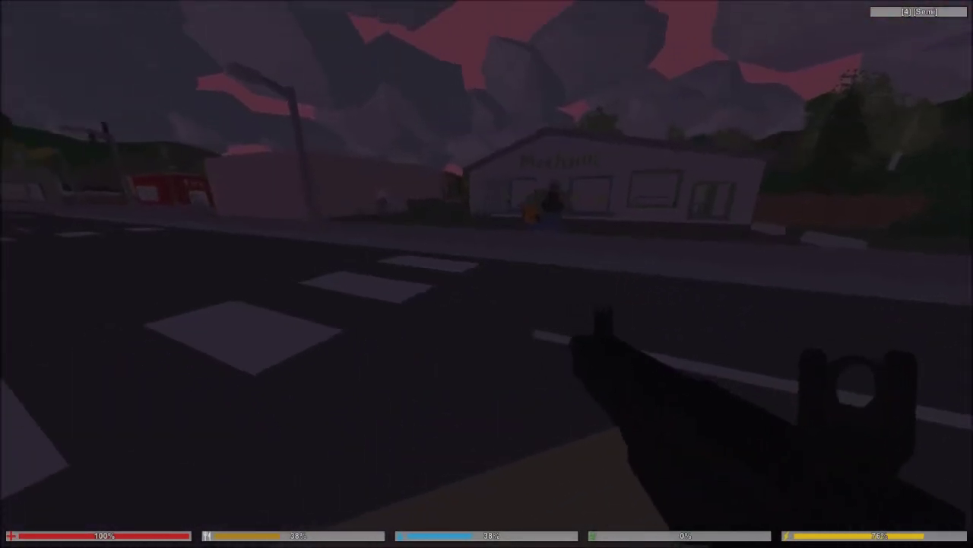
right_click(487, 274)
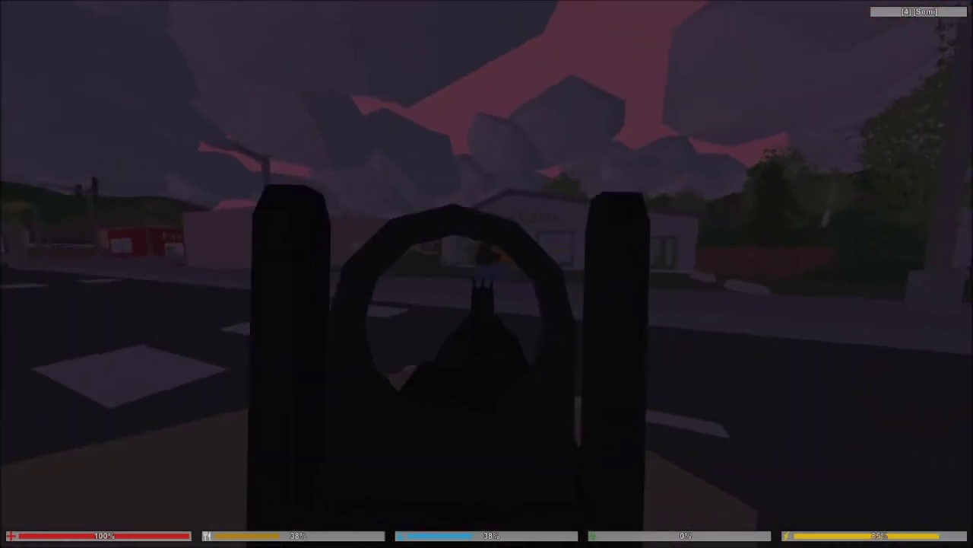
click(486, 274)
click(487, 274)
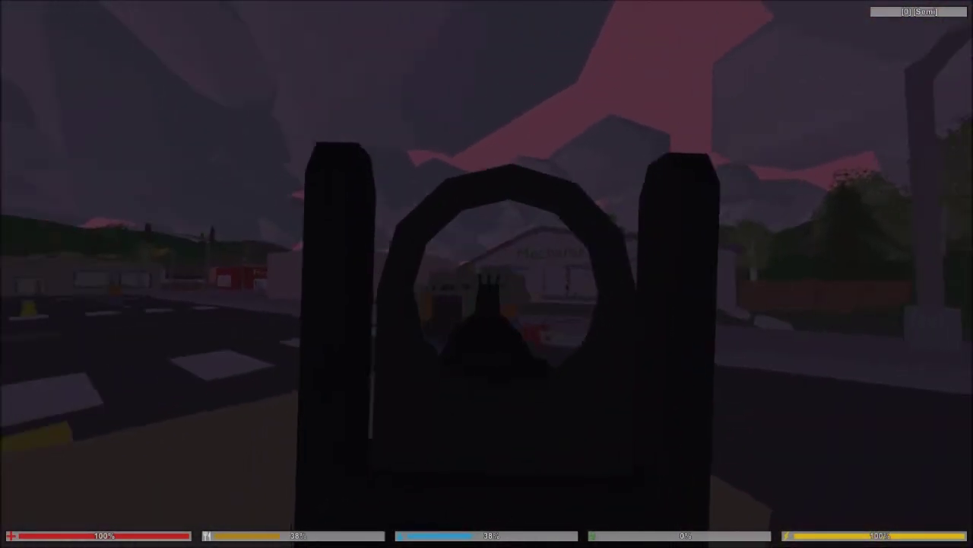
right_click(487, 273)
Sprint along the road and across the field to the treeline.
key(shift)
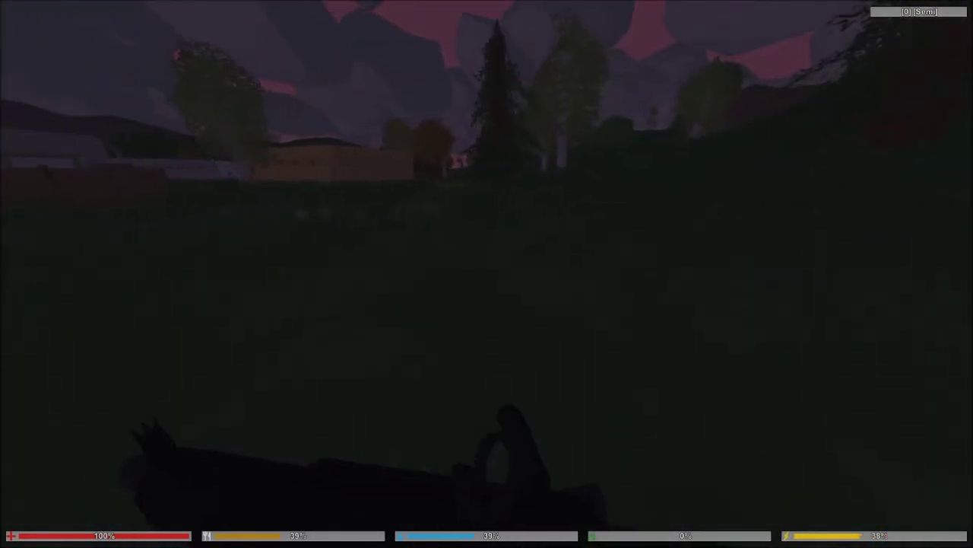
key(shift+w)
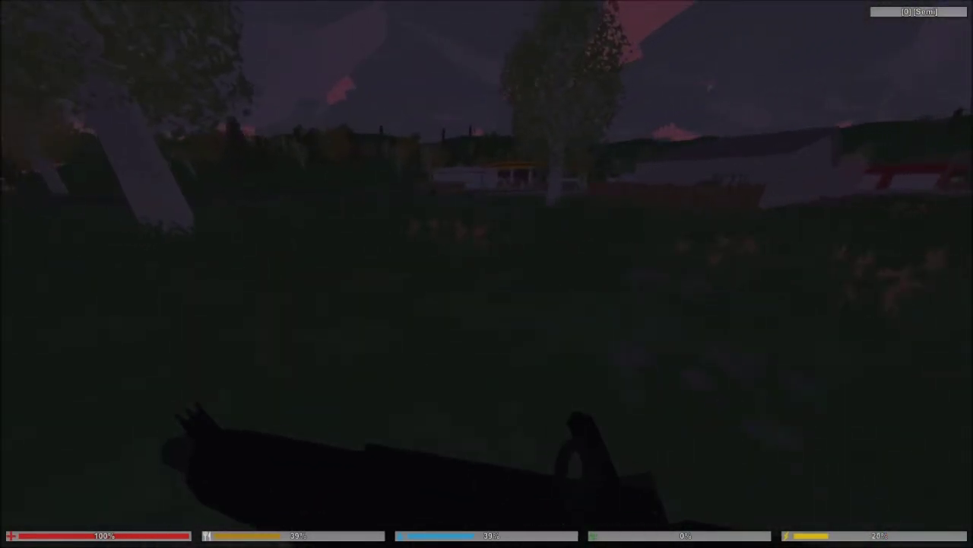
key(shift+w)
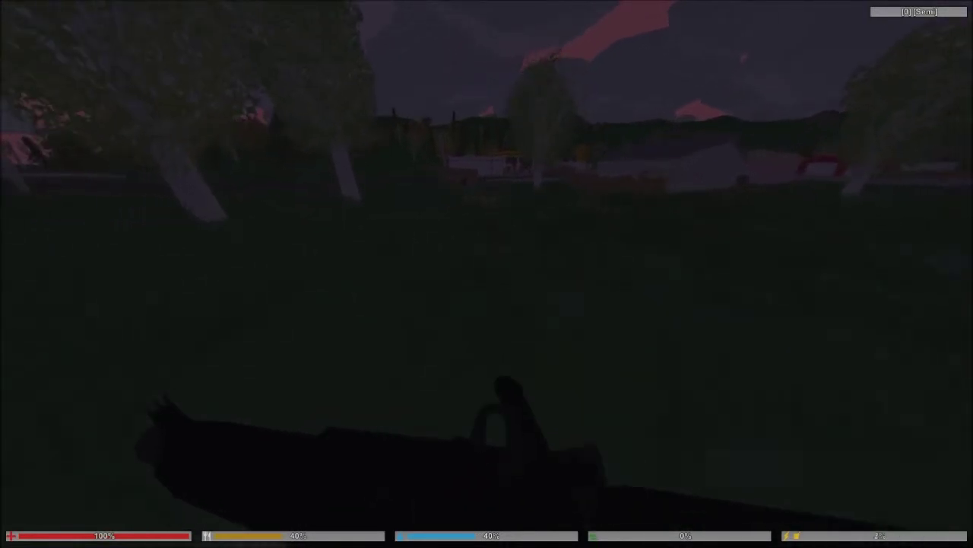
key(g)
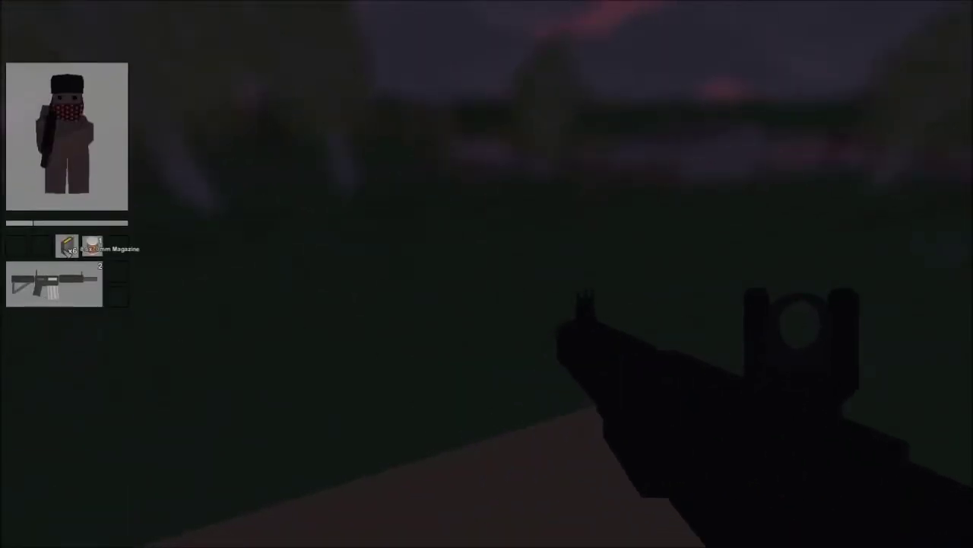
Inspect the 8.6x70mm Magazine, close the inventory and sprint toward the house.
click(75, 256)
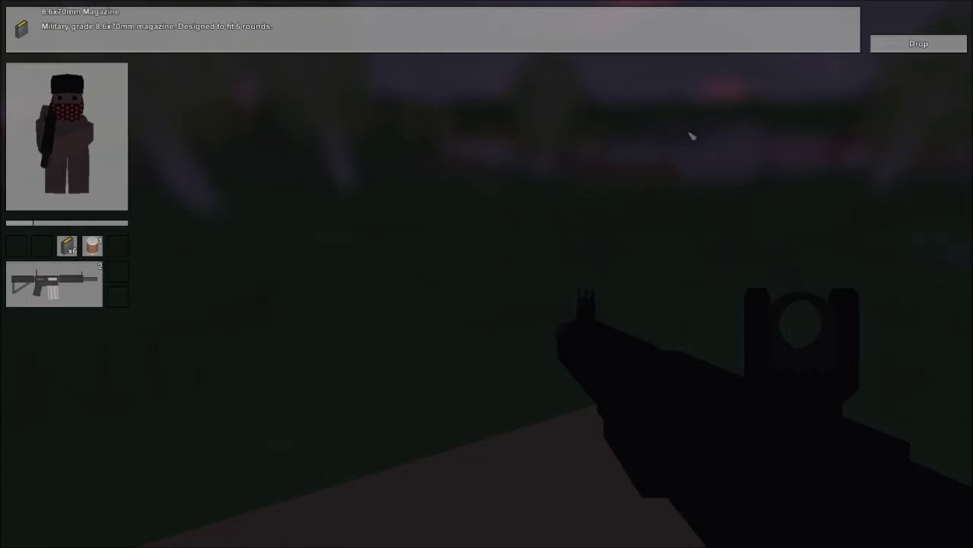
key(g)
key(shift)
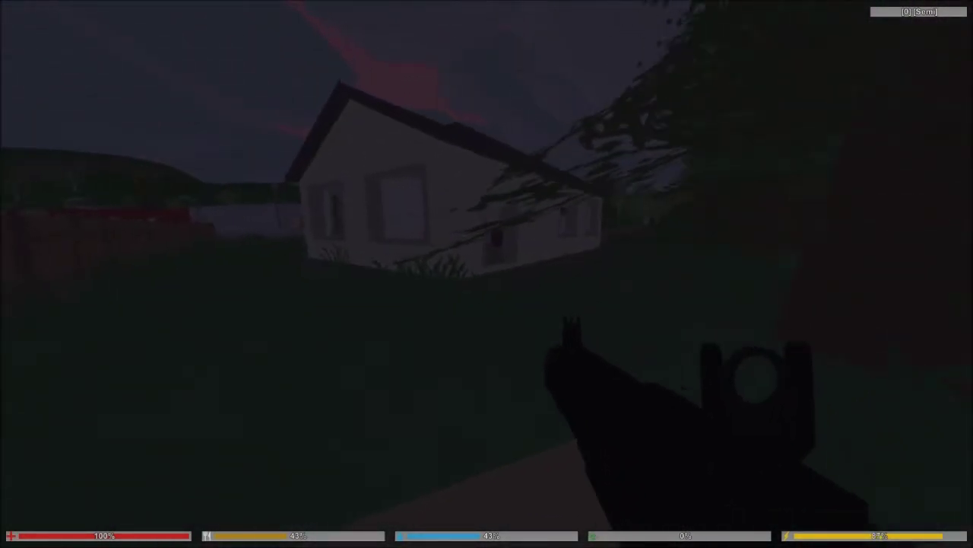
Walk past the red chair, blue bed and red couches, then out between the pillars.
key(w)
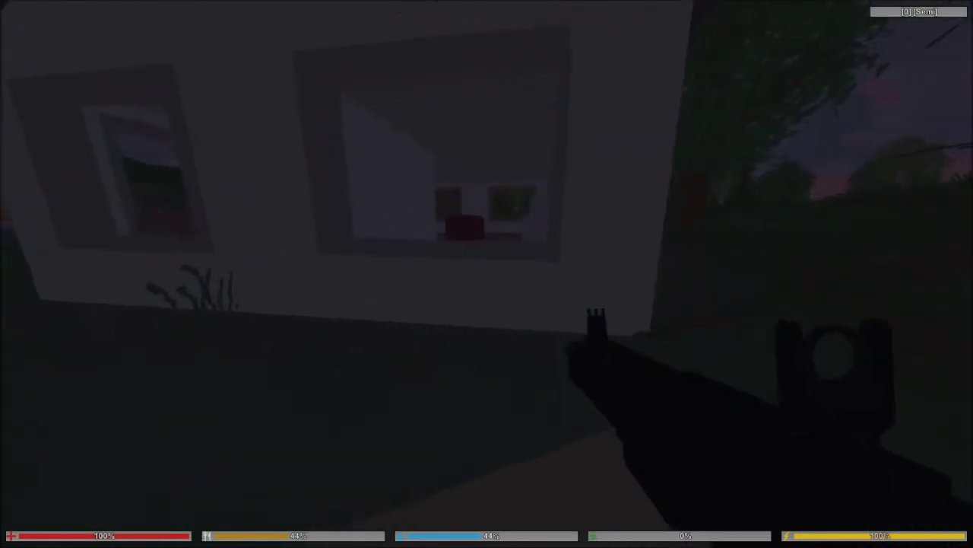
key(w)
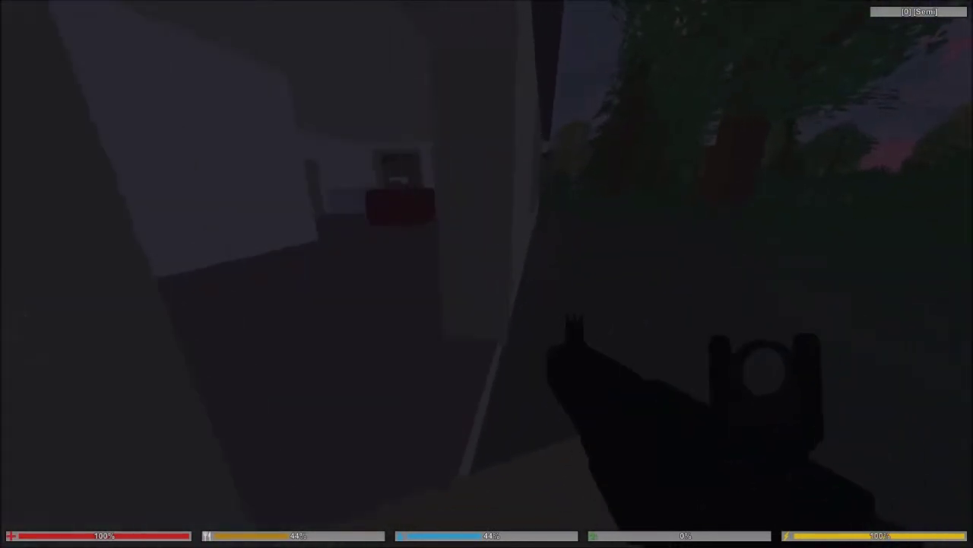
key(w)
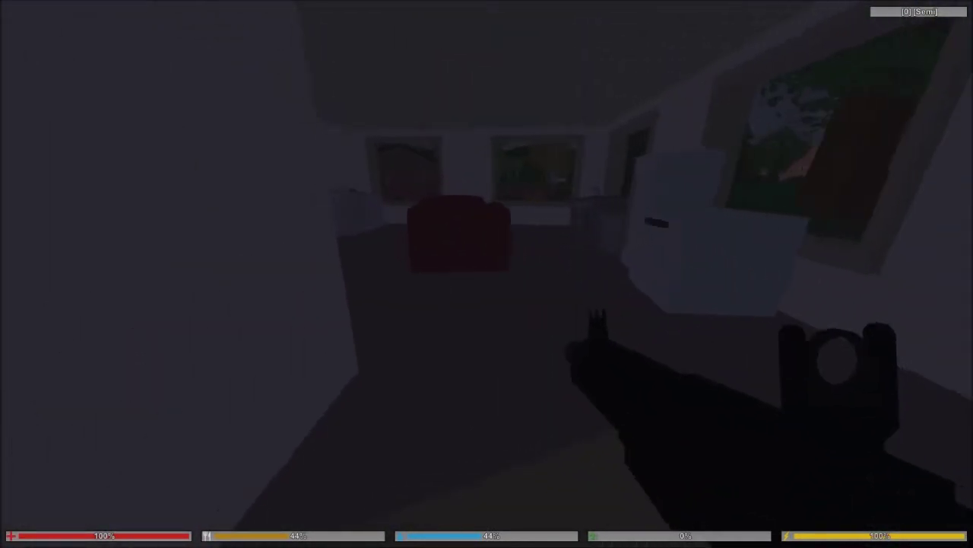
key(w)
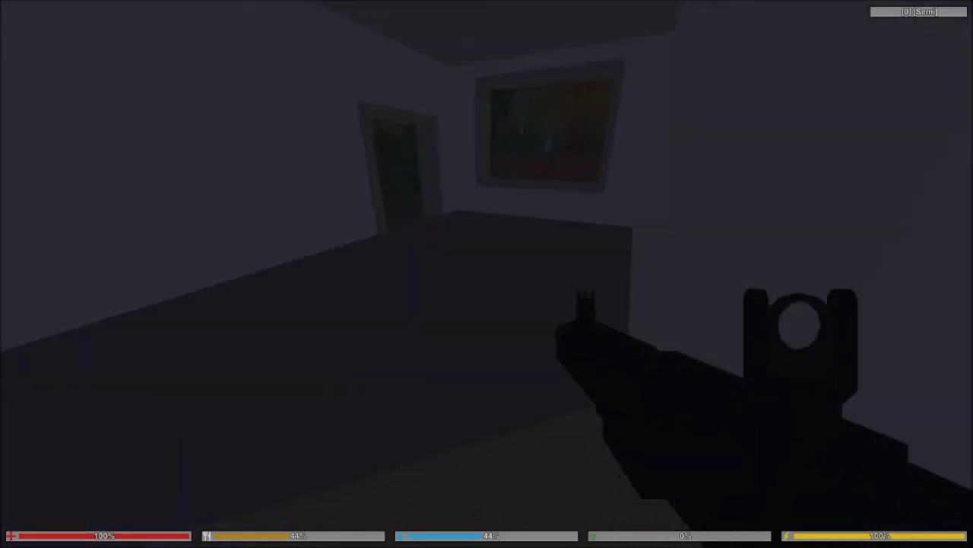
key(w)
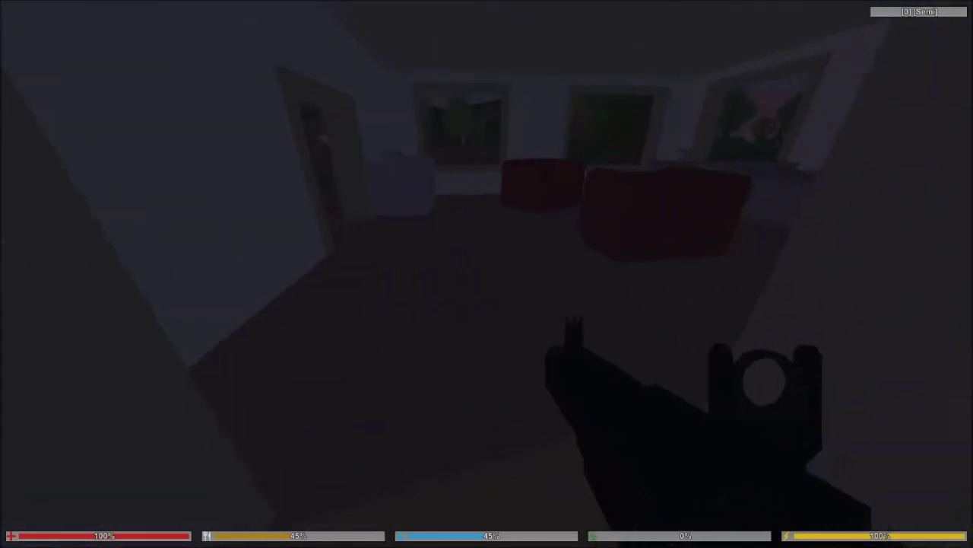
key(w)
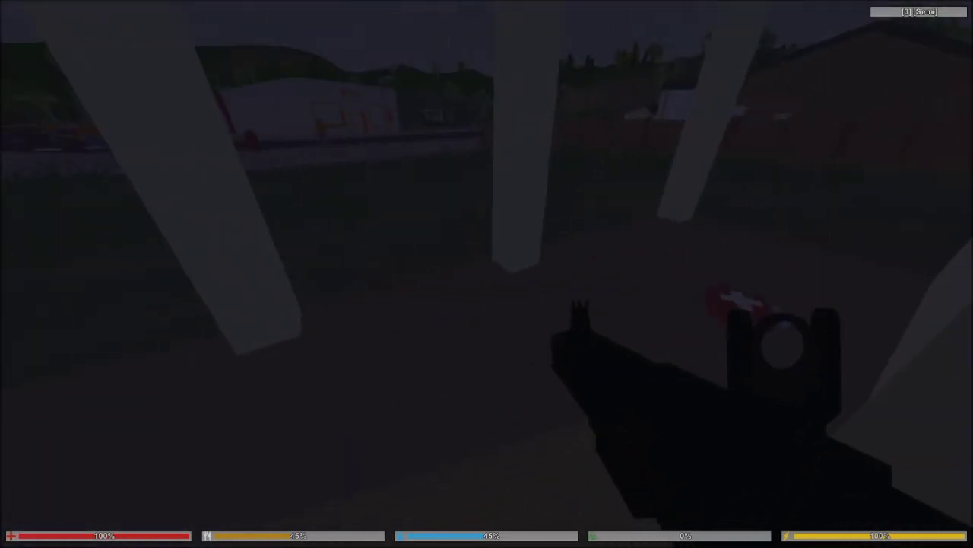
key(w)
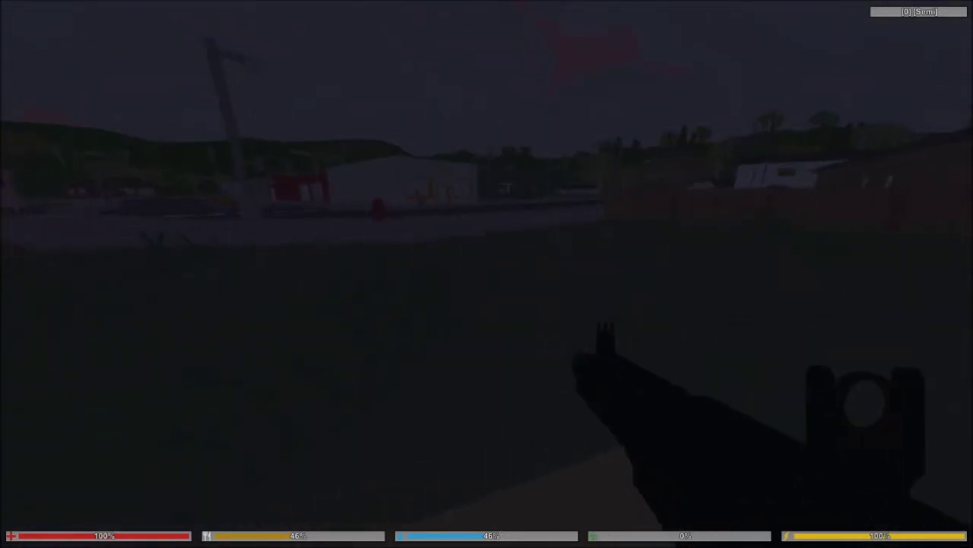
Head toward the harbour buildings and run along the sidewalk past the hydrant.
key(w)
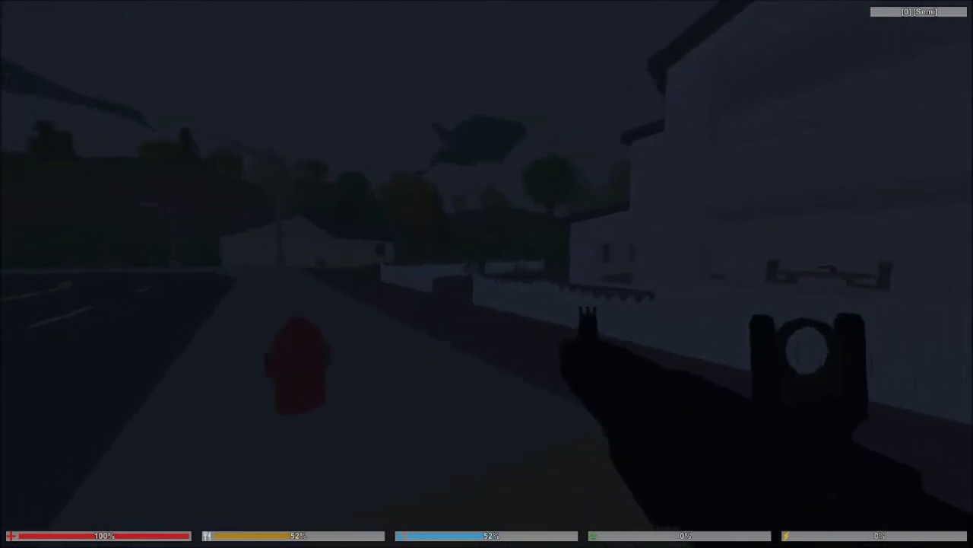
key(w)
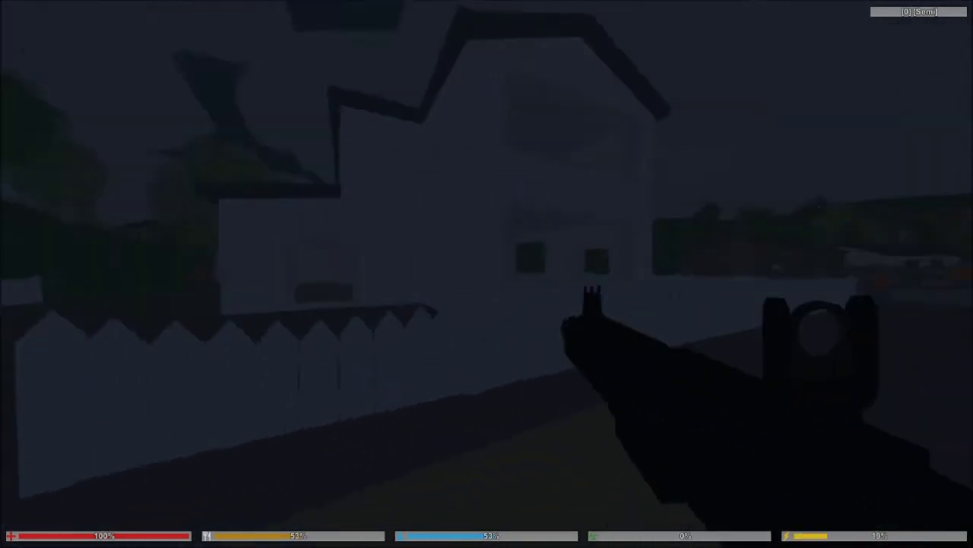
key(w)
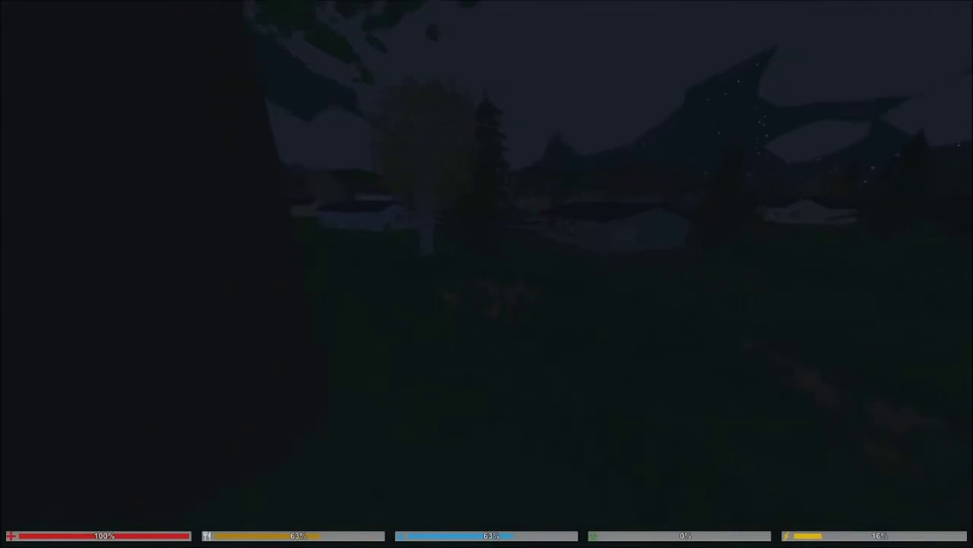
Open the inventory with Tab and view the Police Vest's details.
key(Tab)
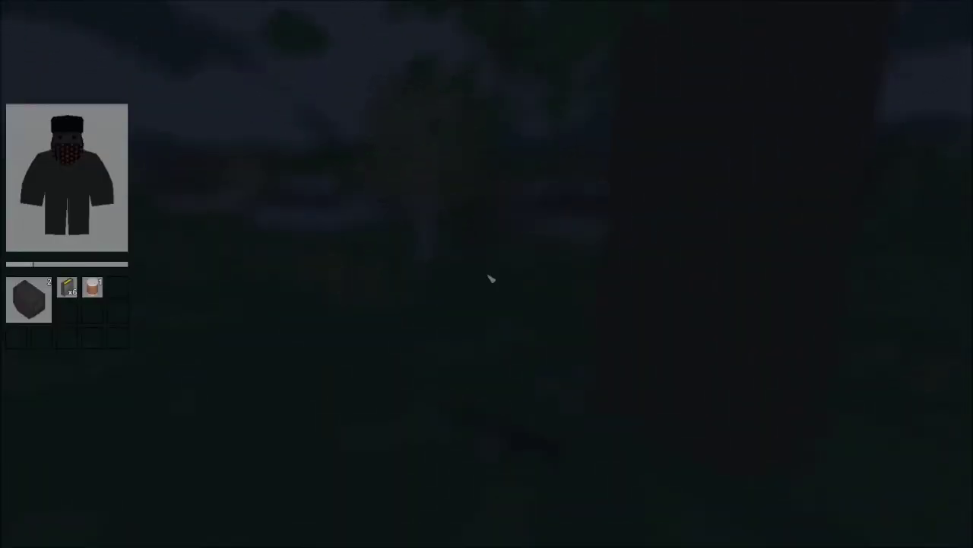
click(29, 258)
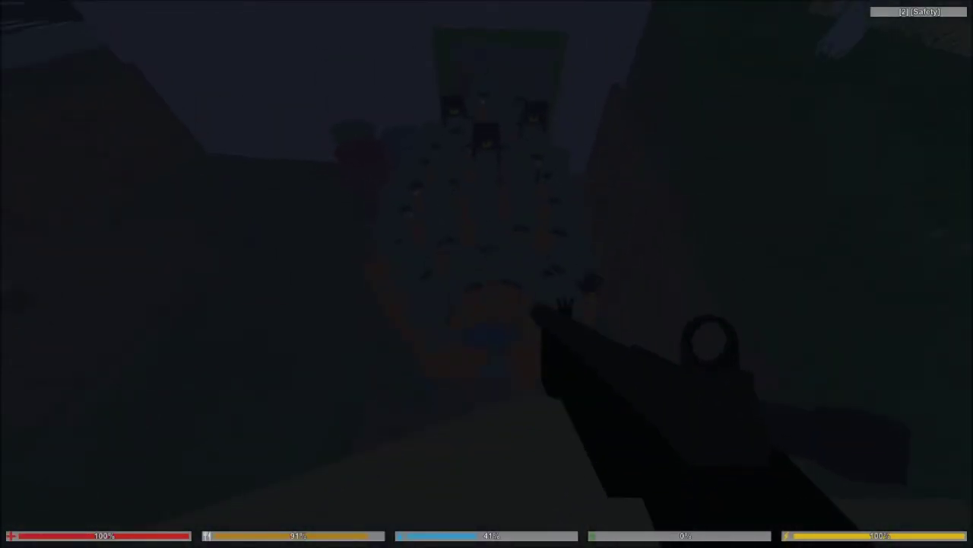
Aim down the rifle's sights.
right_click(486, 274)
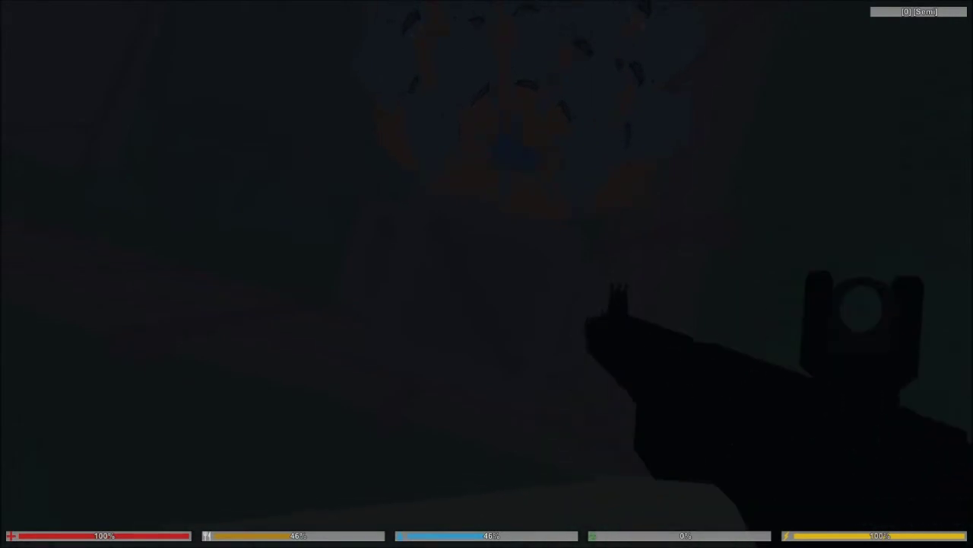
Show the rifle's Barrel, Tactical, Magazine and Sight attachment slots.
key(1)
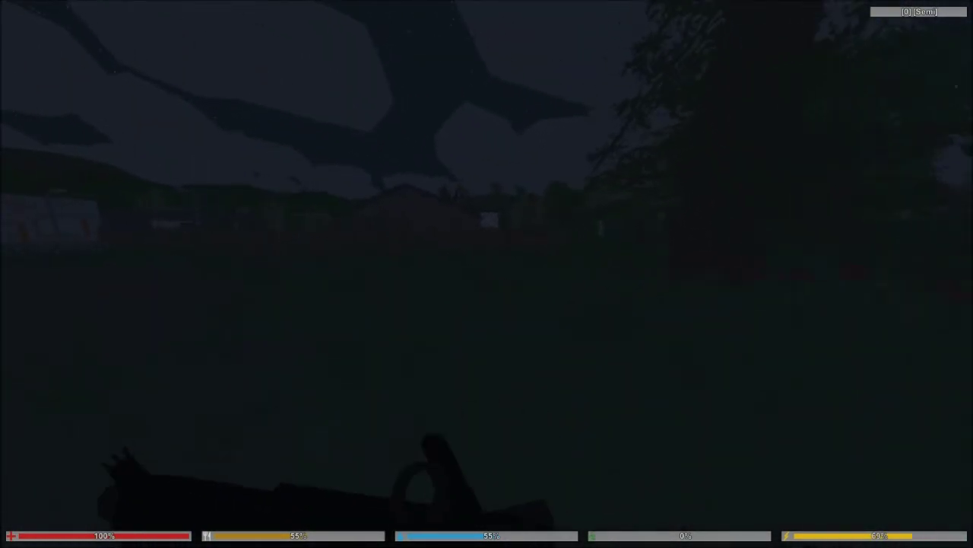
key(shift+w)
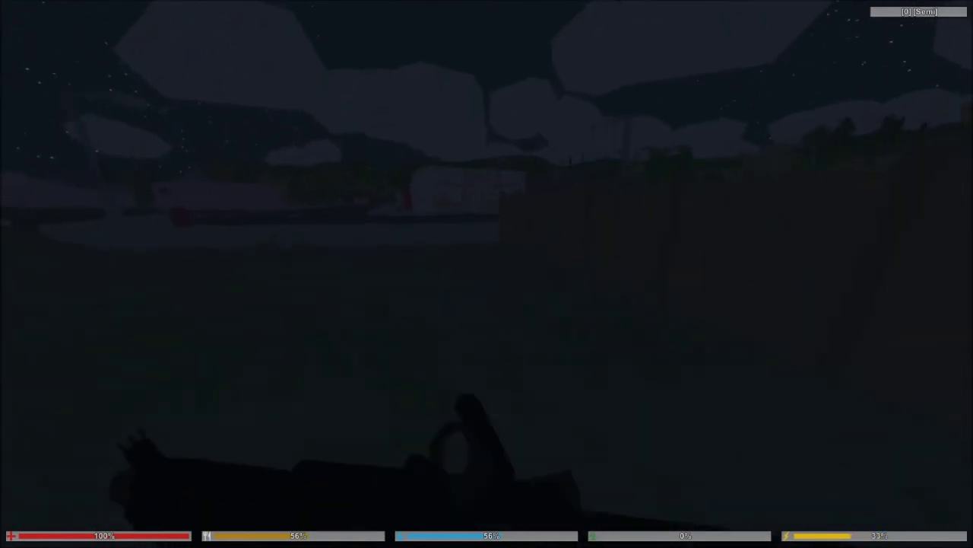
Sprint past the house corner and across the road toward the town buildings.
key(shift+w)
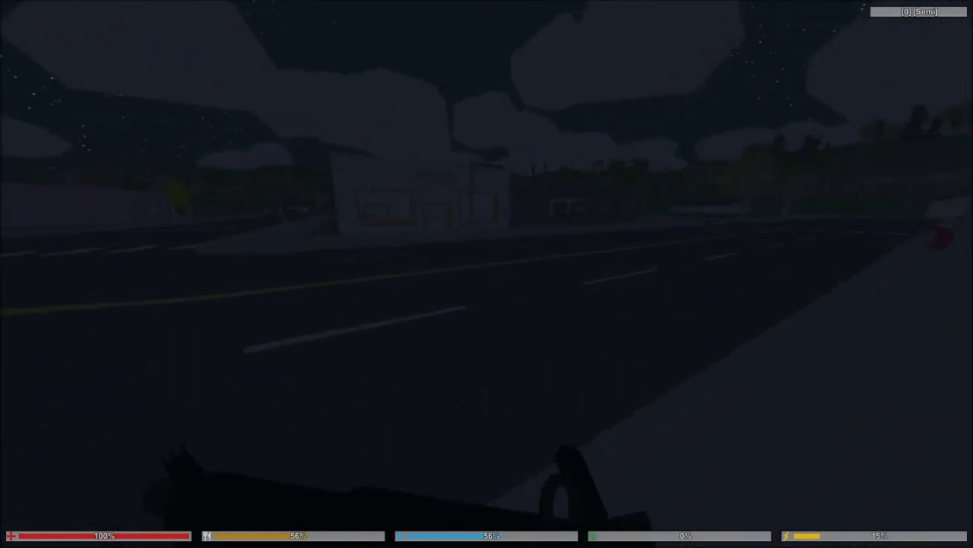
key(shift+w)
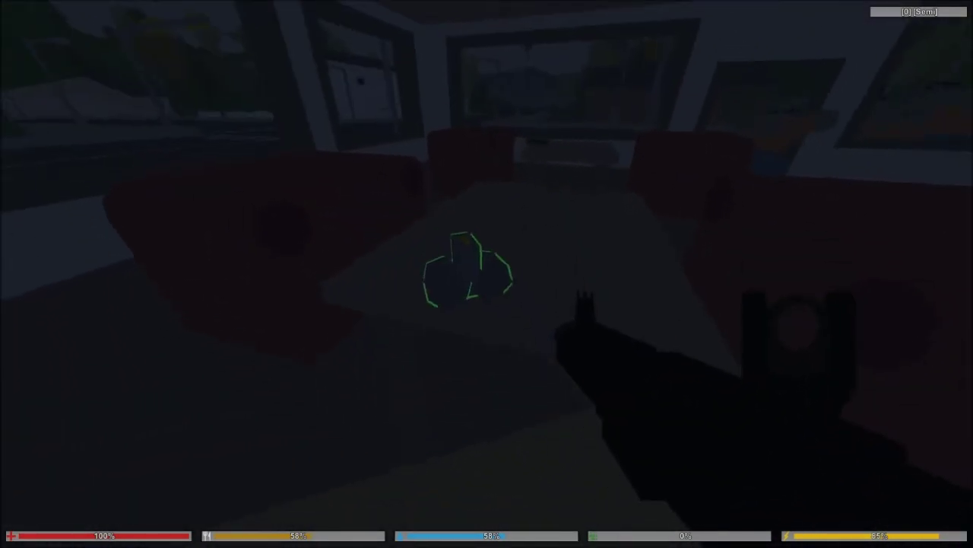
Check the inventory, then walk out and turn toward the zombie on the road.
key(g)
key(g)
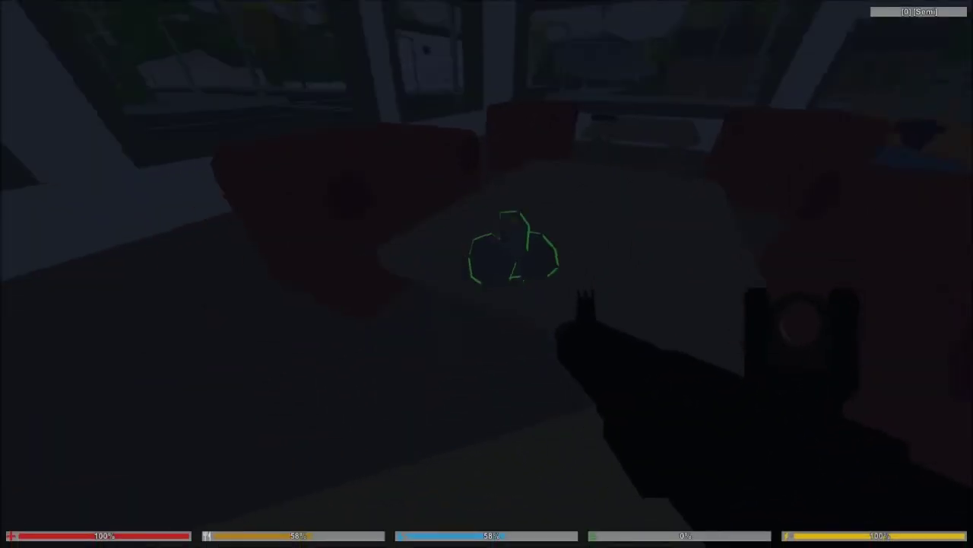
key(w)
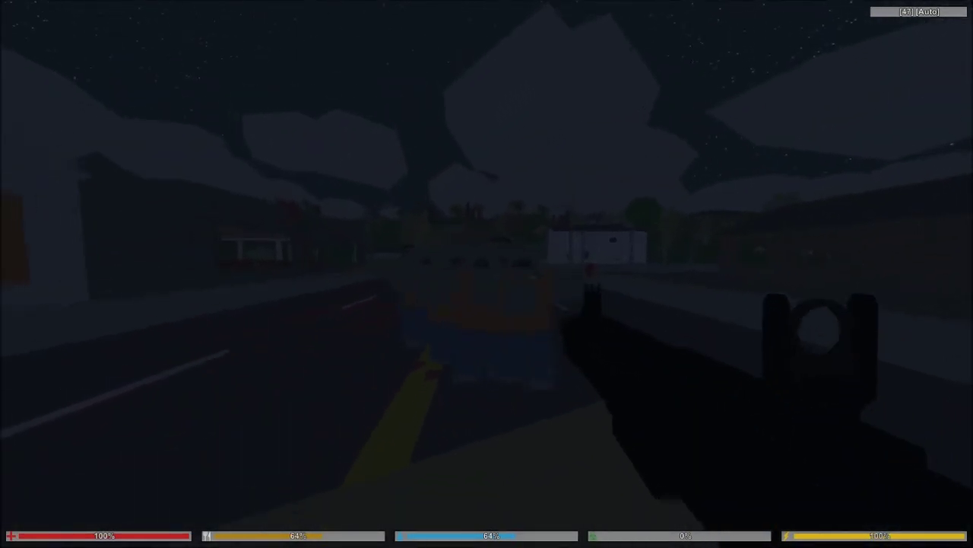
Aim down sights and fire on the approaching zombie until it drops.
right_click(487, 274)
drag(486, 274, 487, 274)
right_click(486, 274)
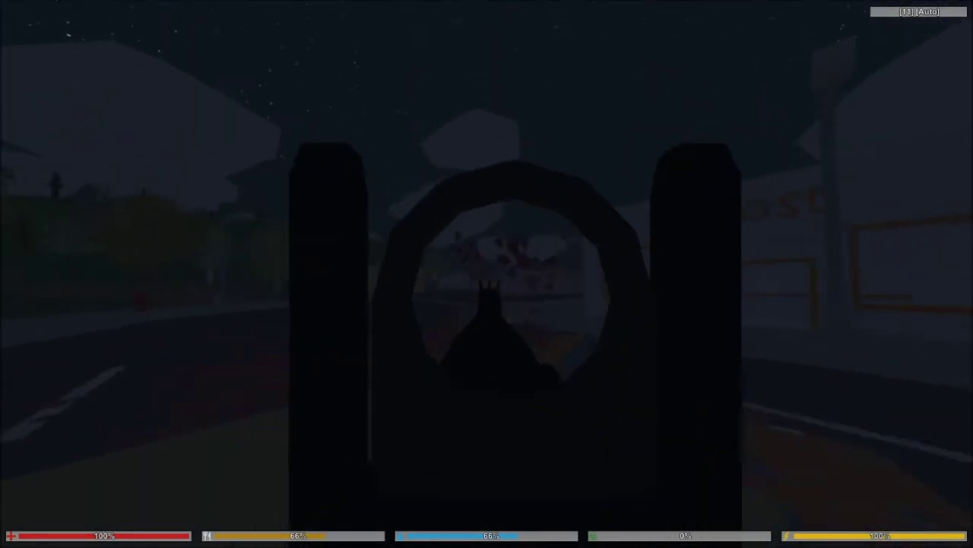
right_click(486, 274)
Sprint up the road past the fallen zombies toward a dropped item.
key(shift+w)
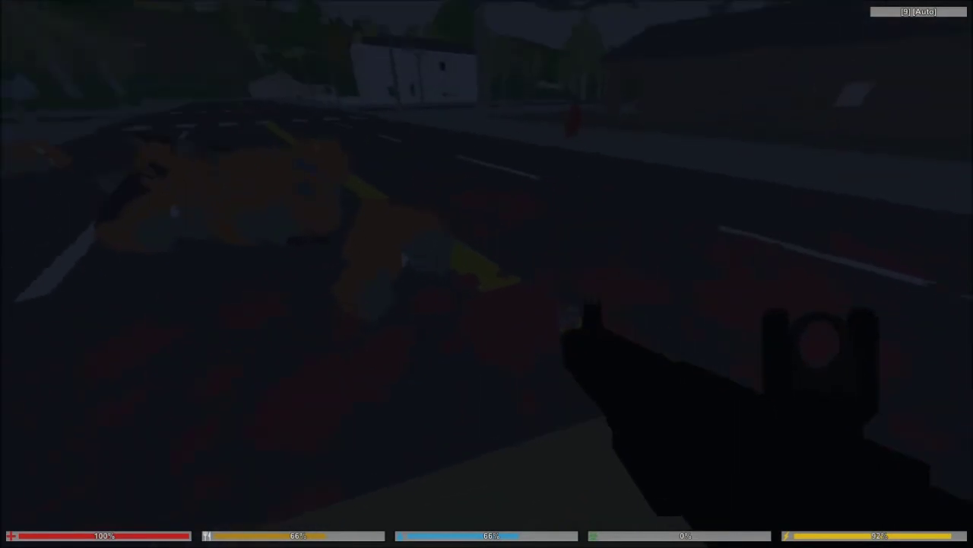
key(w)
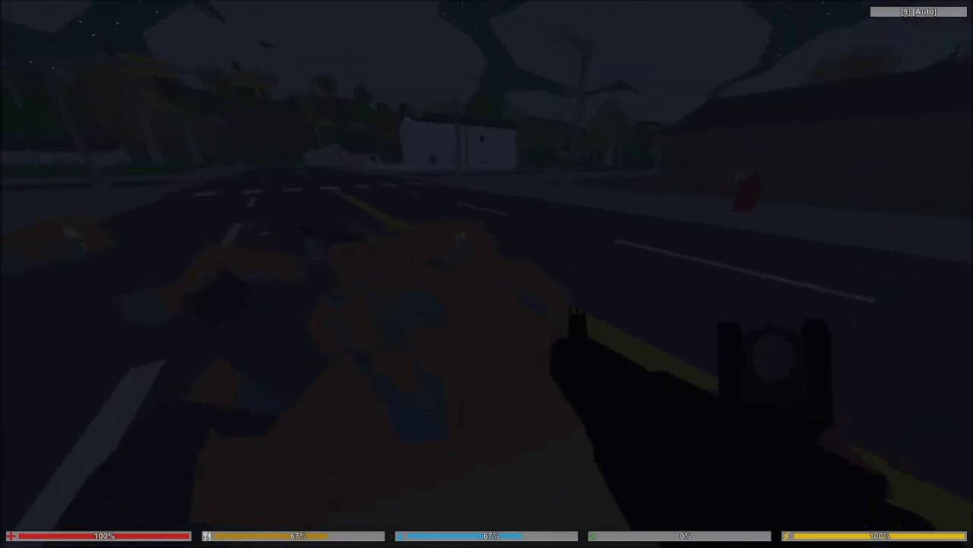
key(w)
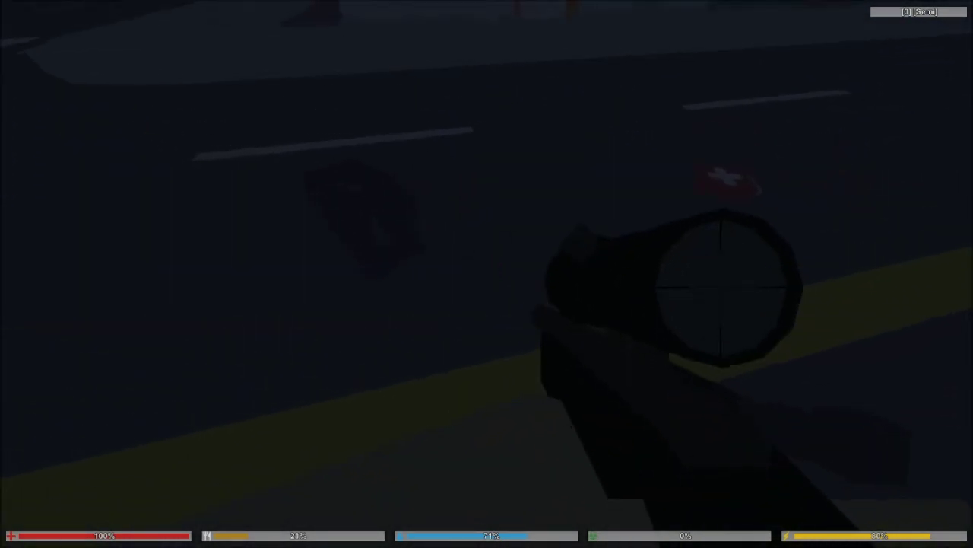
Stow the scoped rifle in the police vest via the inventory, back on the assault rifle.
key(Tab)
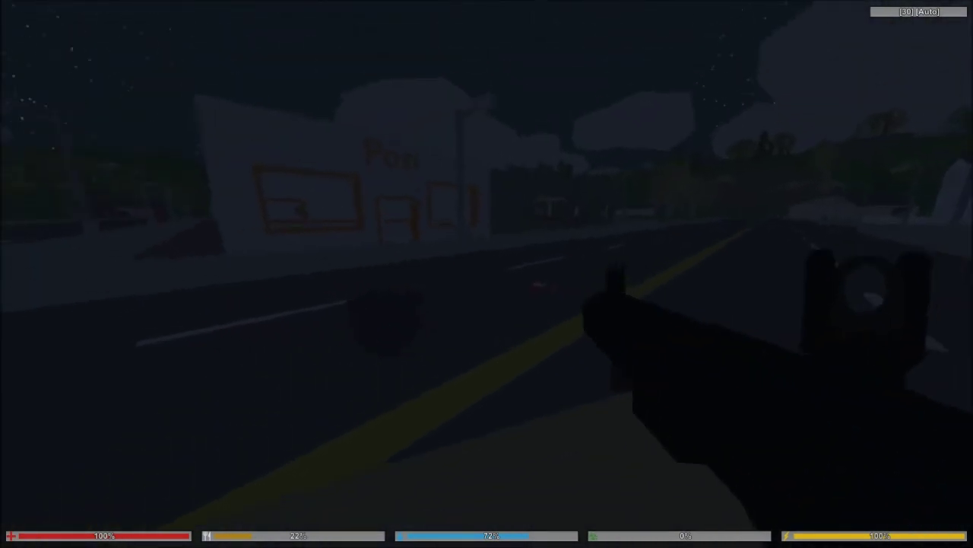
key(g)
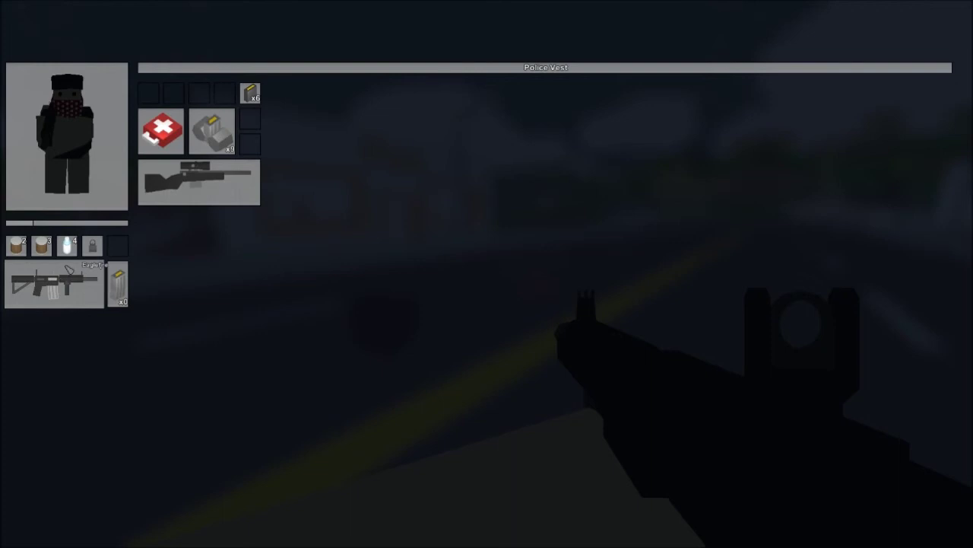
Equip and drink the bottled water, then run down the dark road.
click(67, 244)
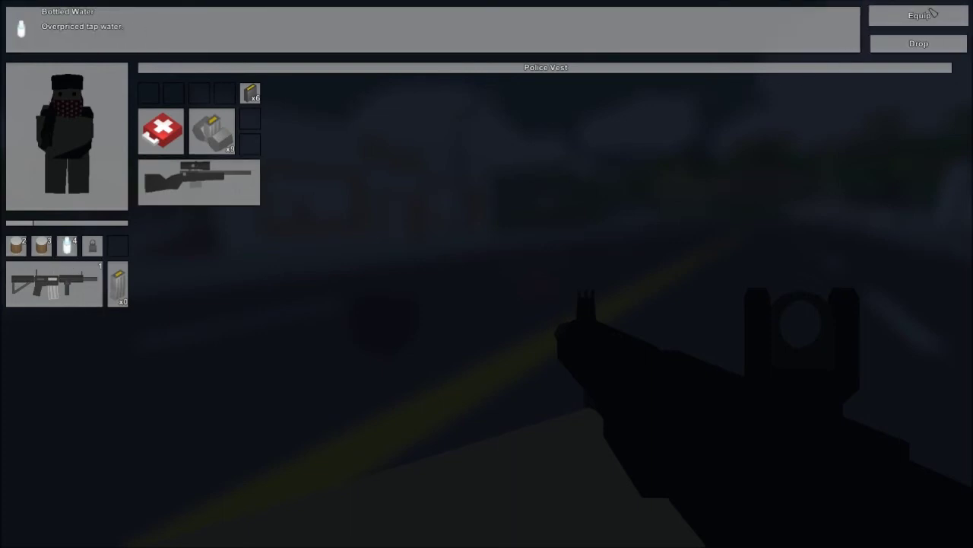
click(920, 15)
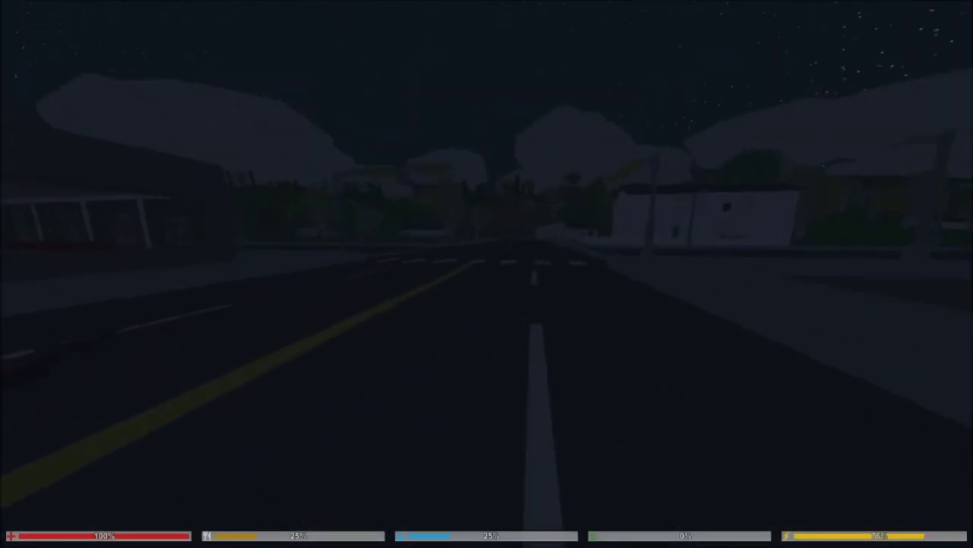
key(w)
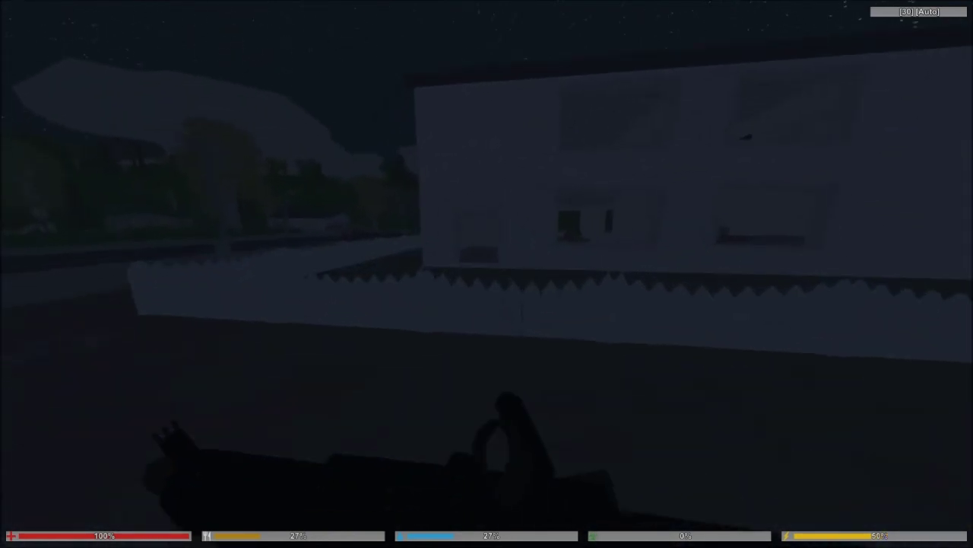
Sprint past the fence into the white house and fire at the zombie through the window.
key(space)
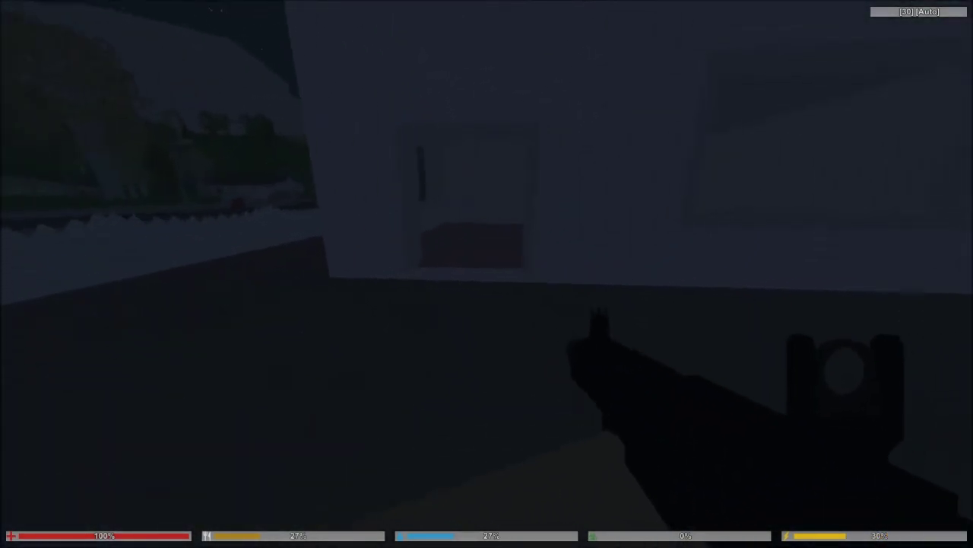
key(shift+w)
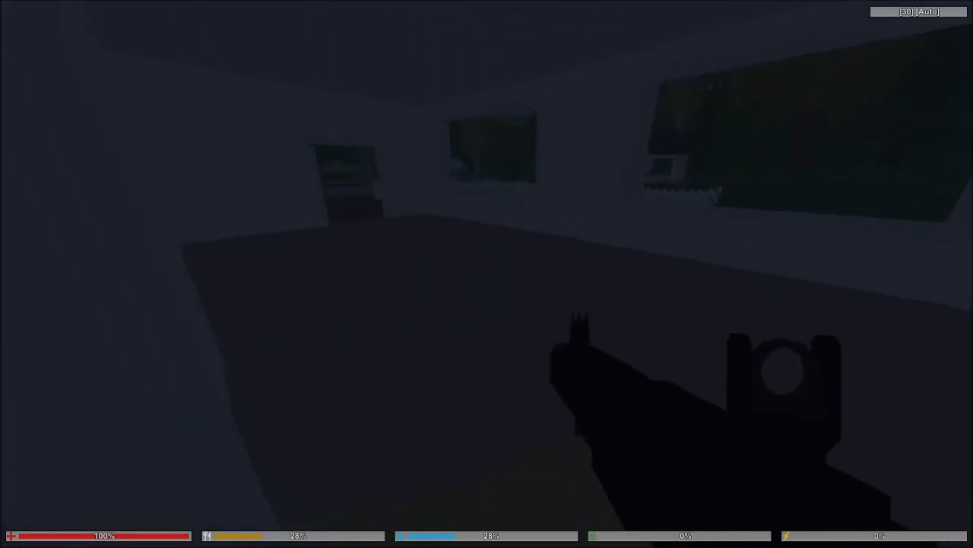
right_click(487, 274)
click(486, 274)
right_click(487, 274)
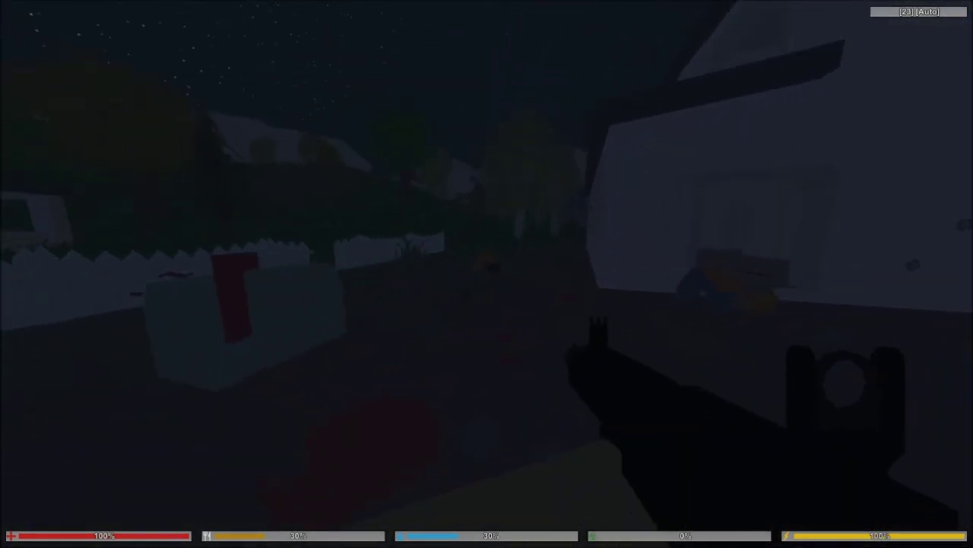
Sprint across the street, shoot the zombie down to 14 rounds, then move past the houses.
key(shift+w)
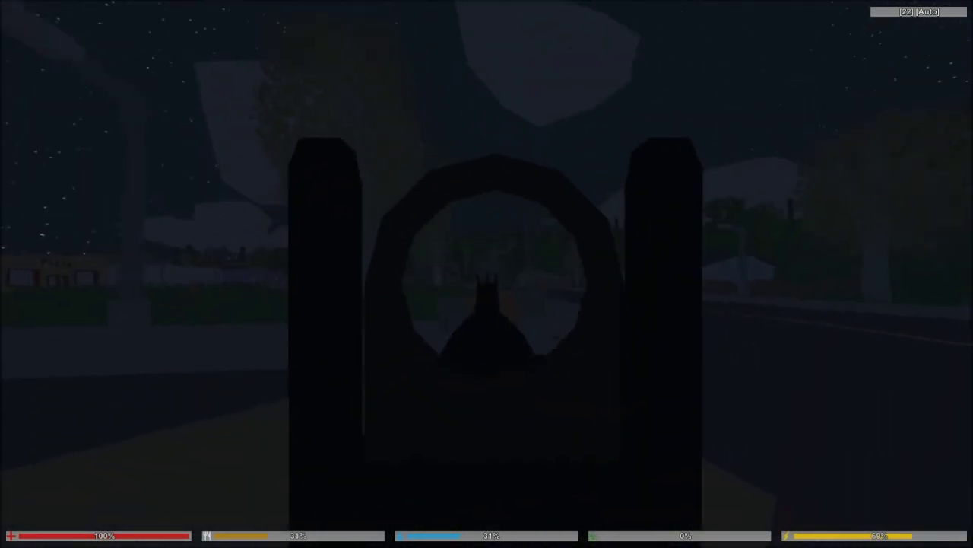
click(487, 273)
right_click(487, 274)
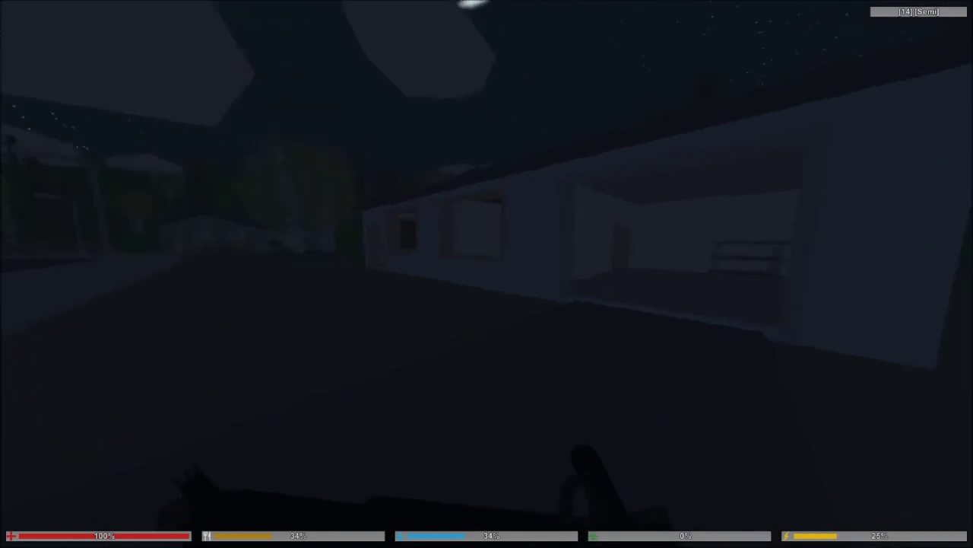
key(shift+w)
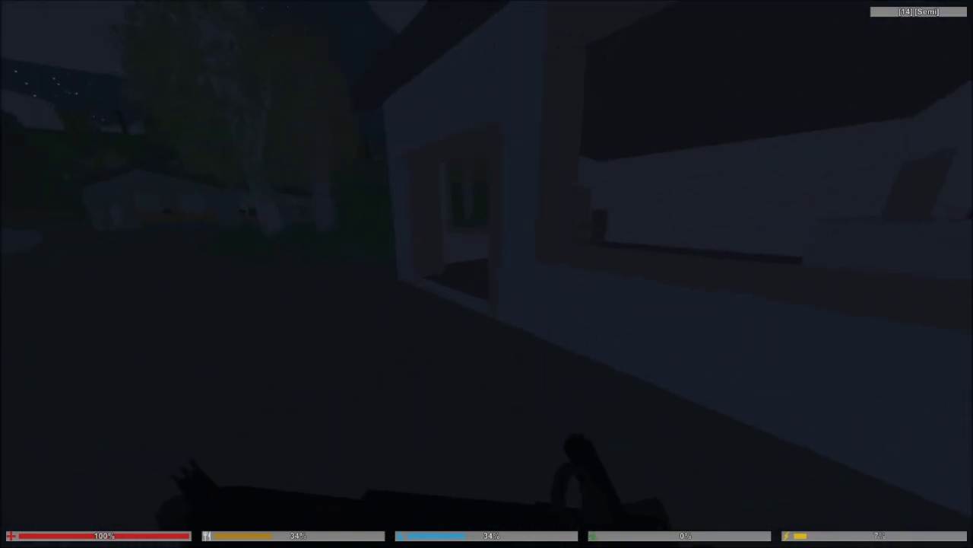
key(w)
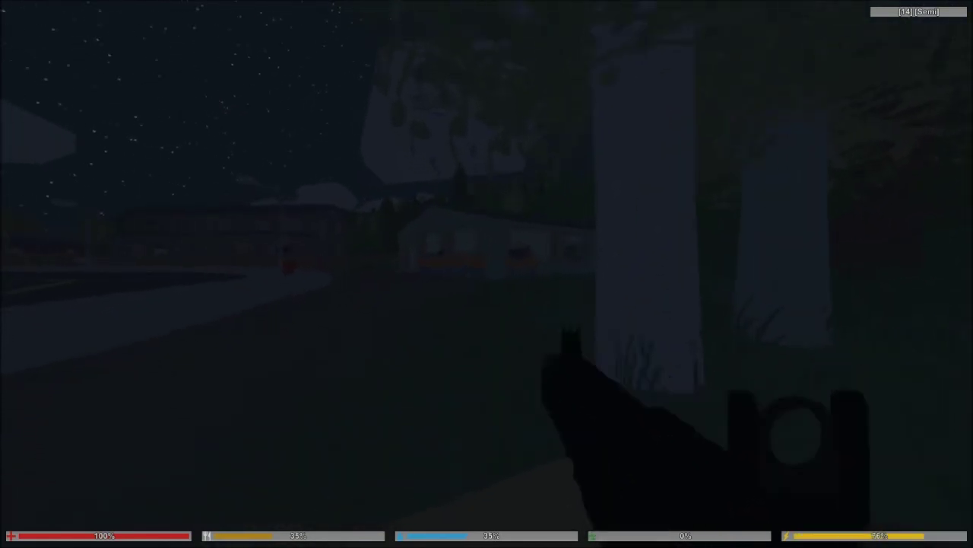
Fire the remaining rounds at the zombies by the house, then reload the rifle.
right_click(487, 274)
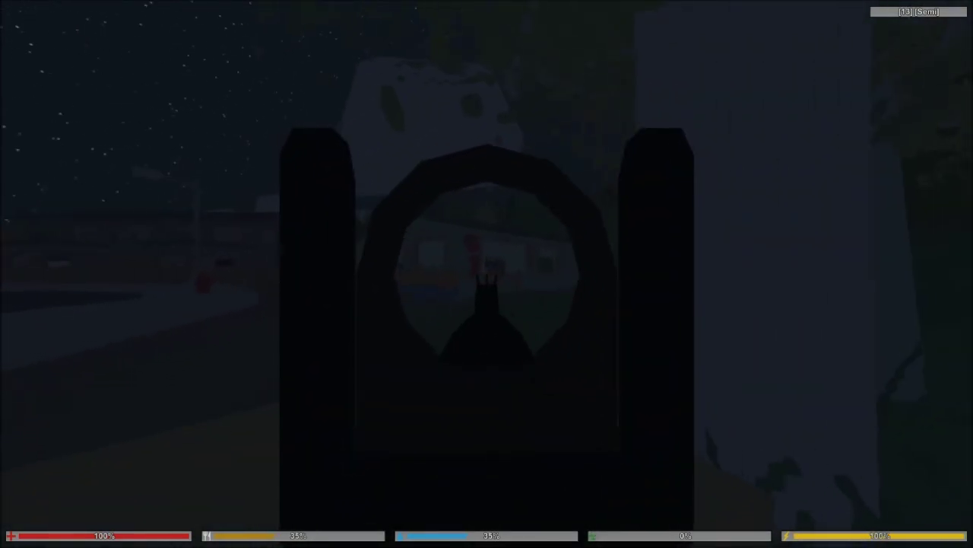
click(487, 274)
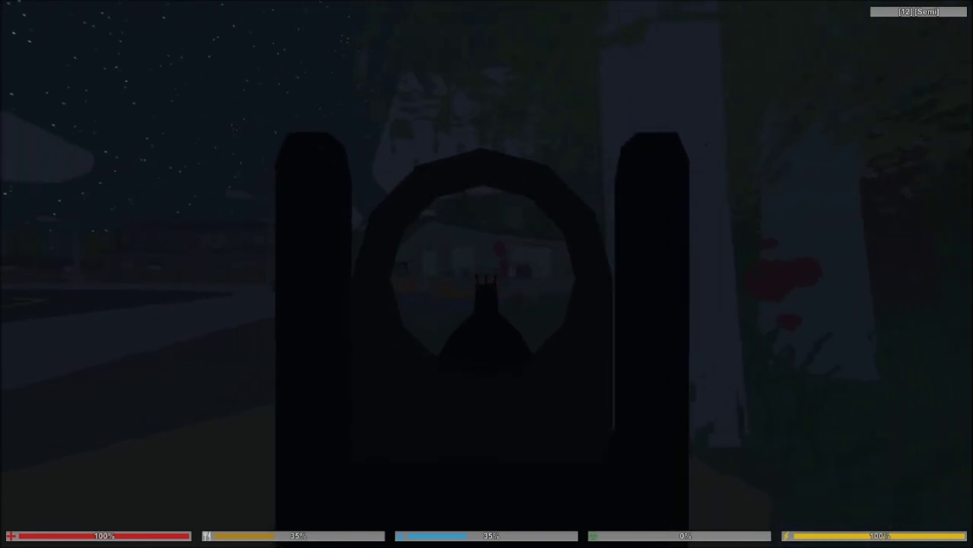
click(487, 273)
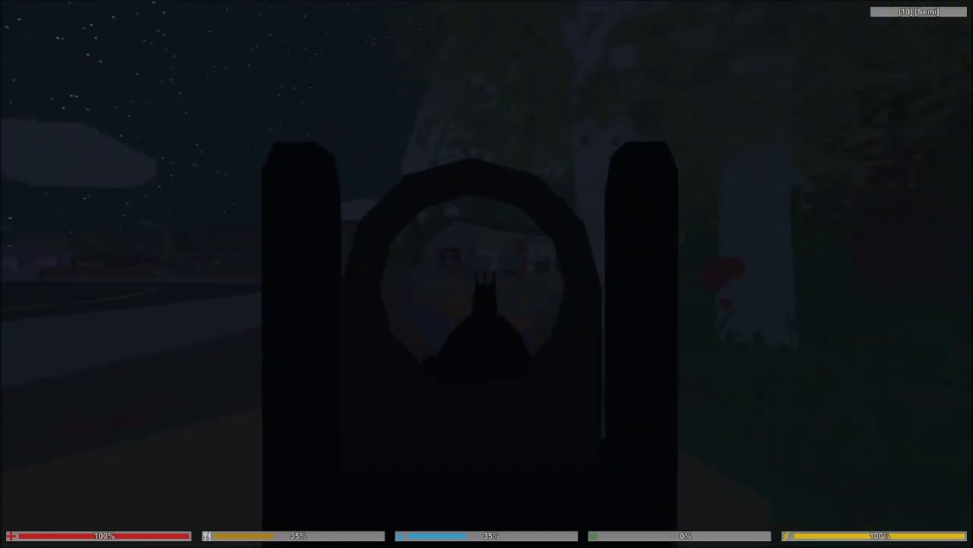
click(487, 274)
click(487, 274)
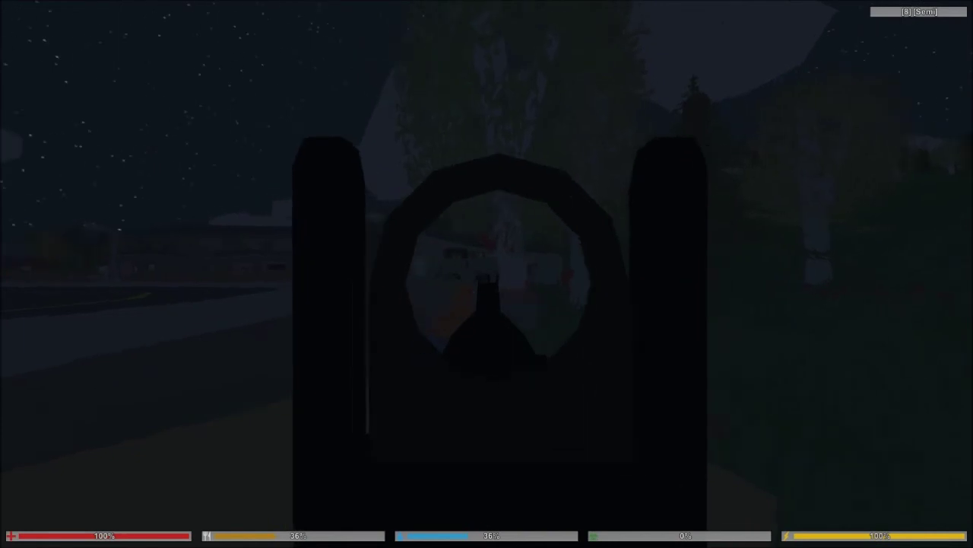
click(487, 274)
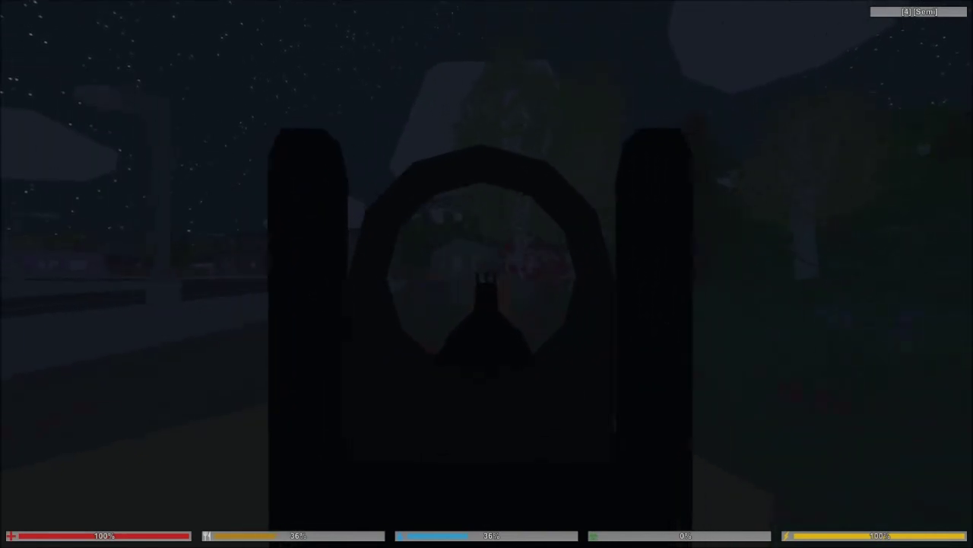
click(487, 274)
click(486, 274)
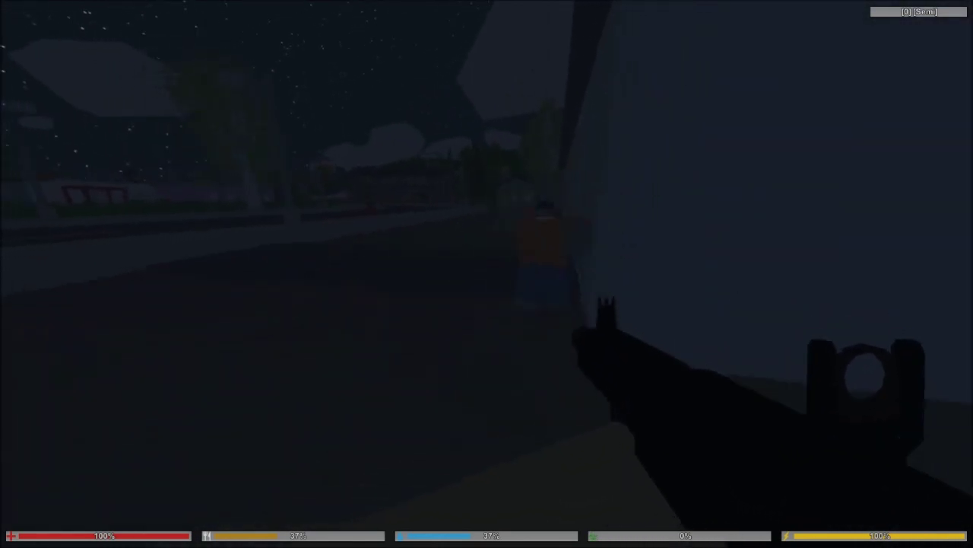
key(r)
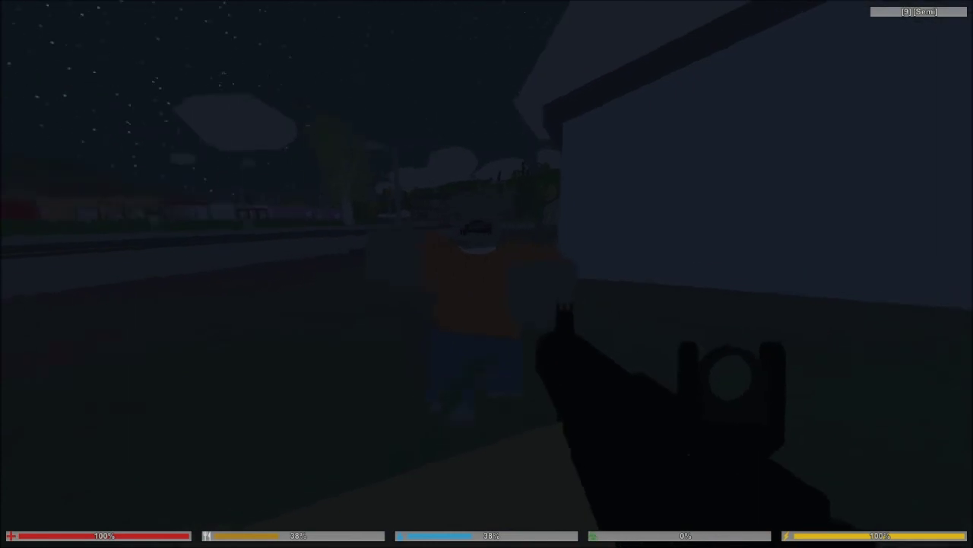